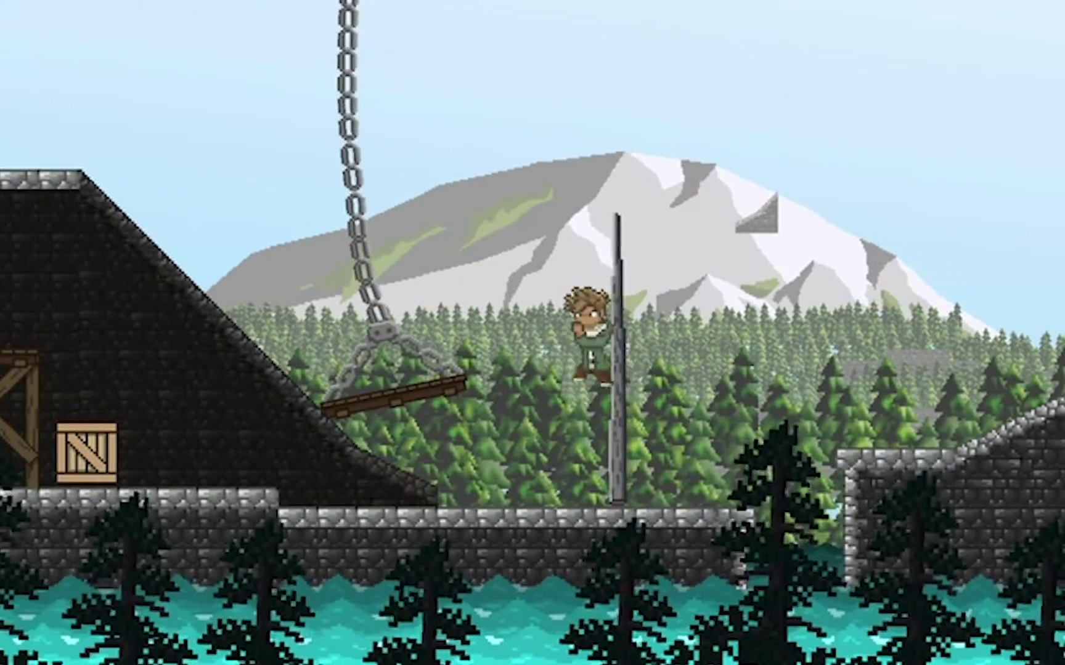
pyautogui.press('a')
pyautogui.press('a')
pyautogui.press('space')
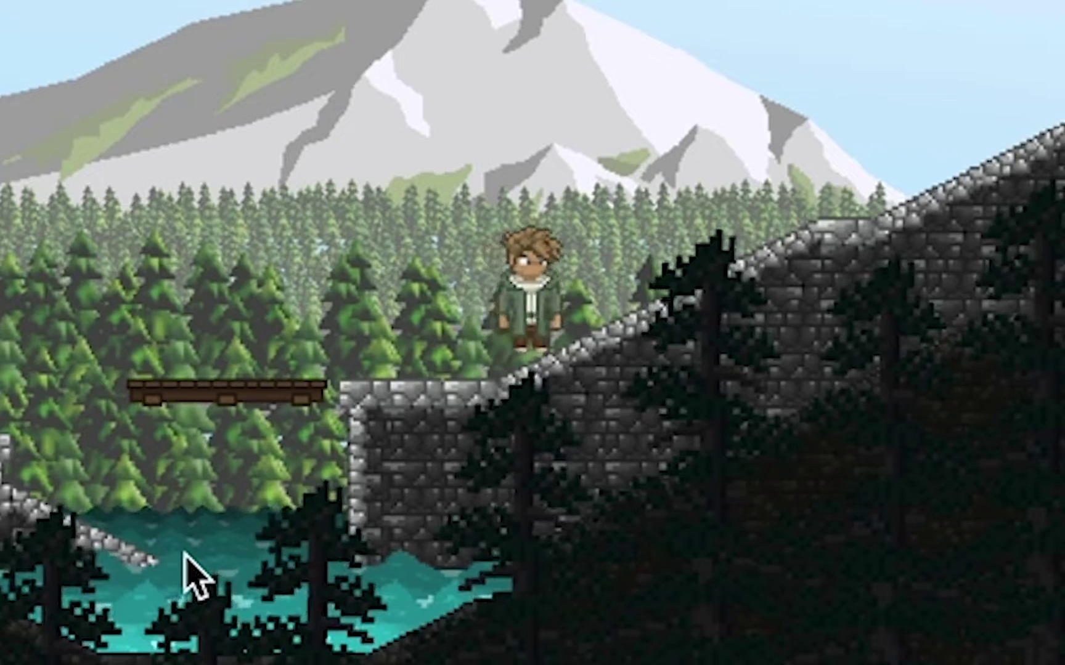
pyautogui.press('a')
pyautogui.press('a')
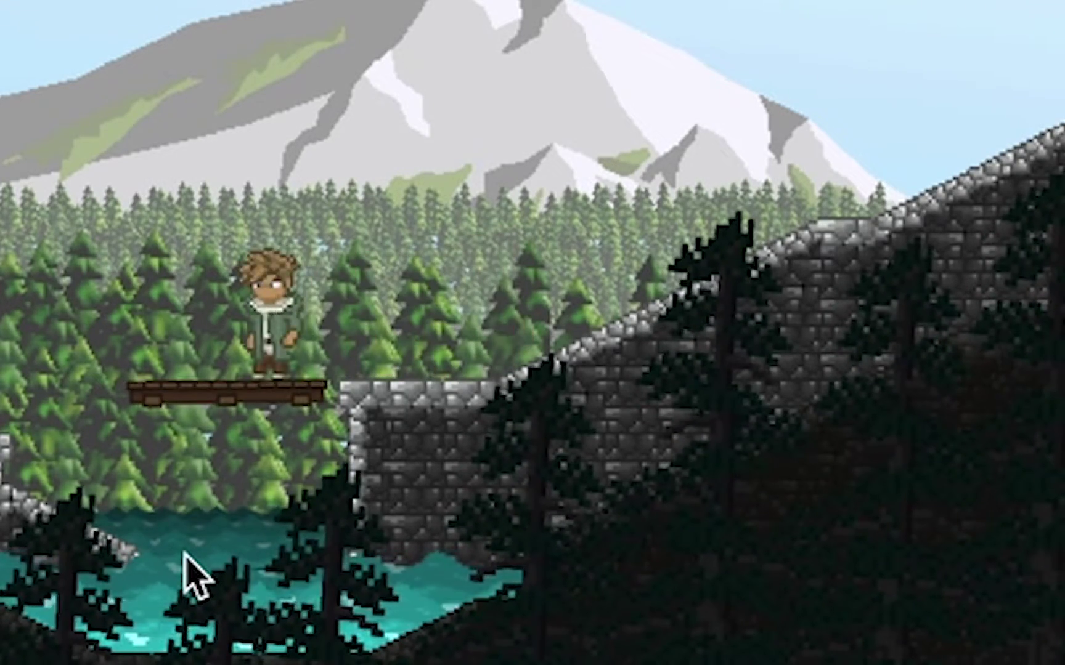
pyautogui.press('space')
pyautogui.press('a')
pyautogui.press('d')
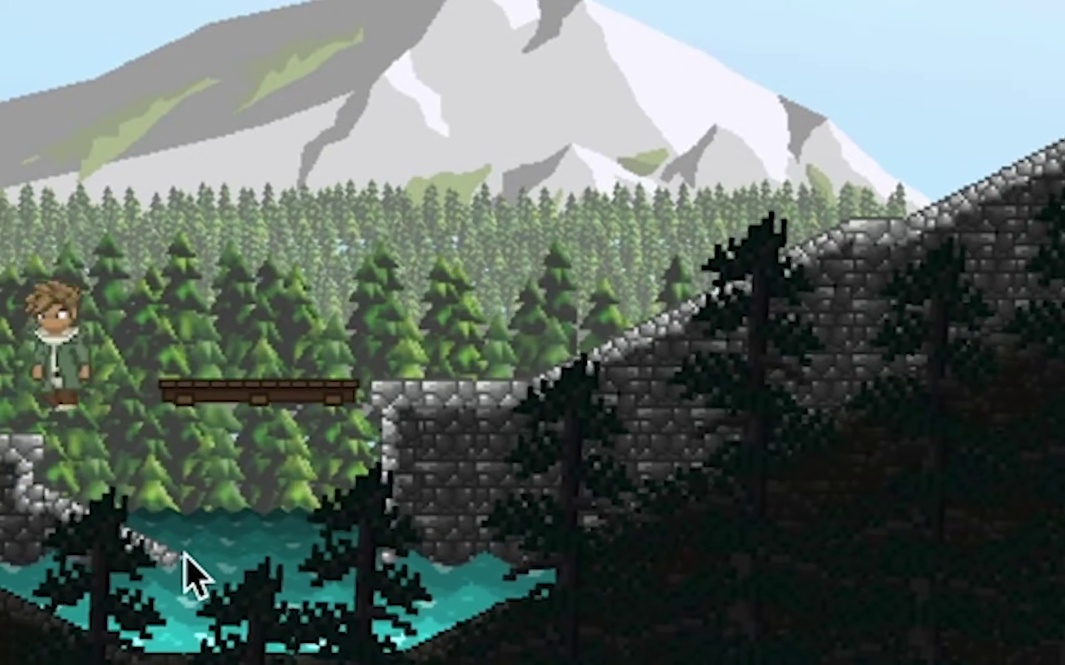
pyautogui.press('space')
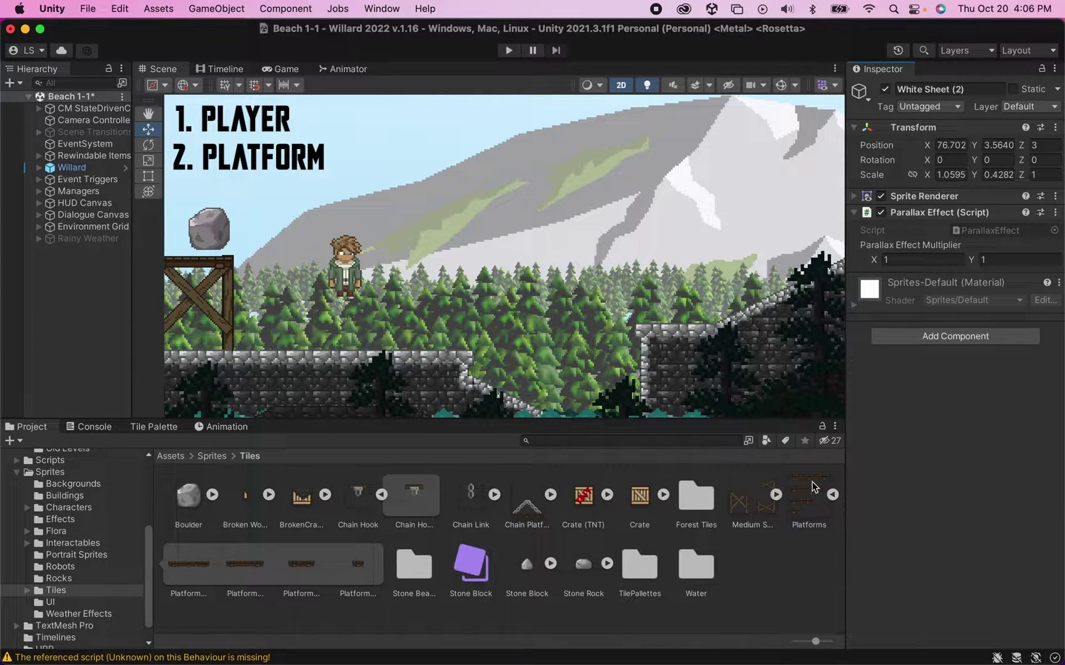
# Place the longest platform sprite from the Tiles folder over the scene's gap and scale it to 0.5 on X and Y.
pyautogui.moveTo(194, 569); pyautogui.dragTo(588, 280)
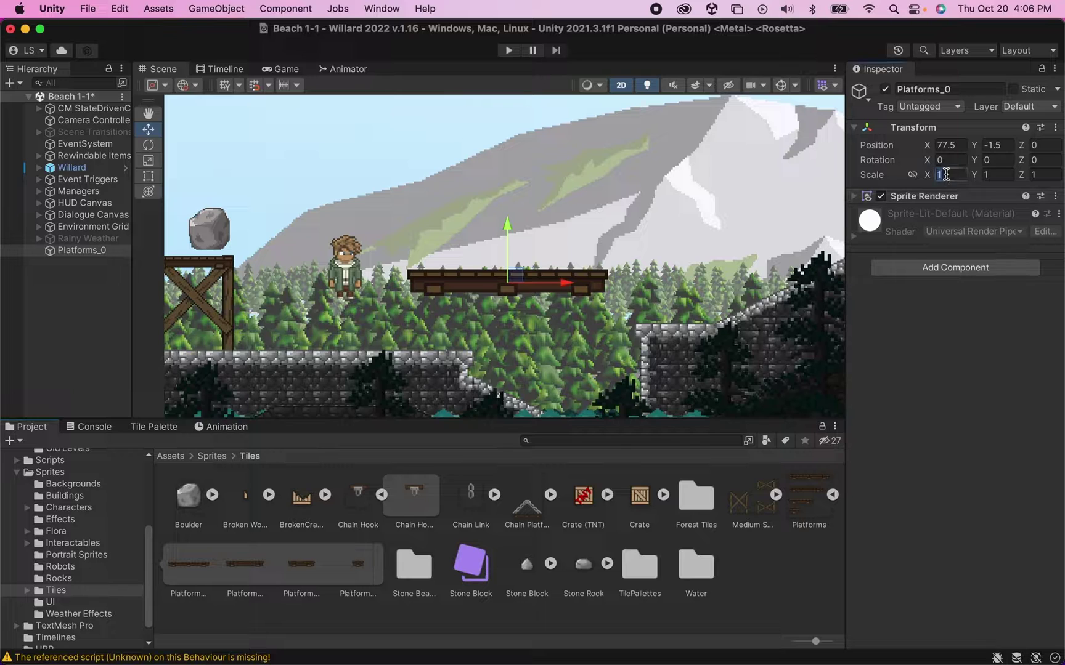
pyautogui.write('0.5')
pyautogui.press('Tab')
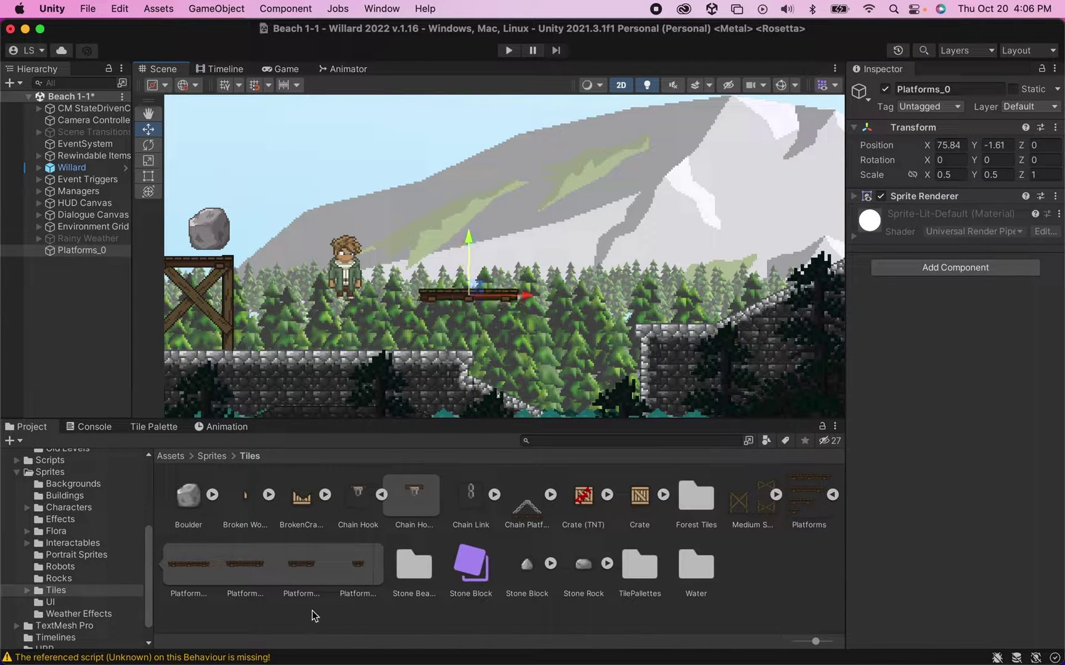
# Add a Box Collider 2D component to the platform.
pyautogui.click(975, 272)
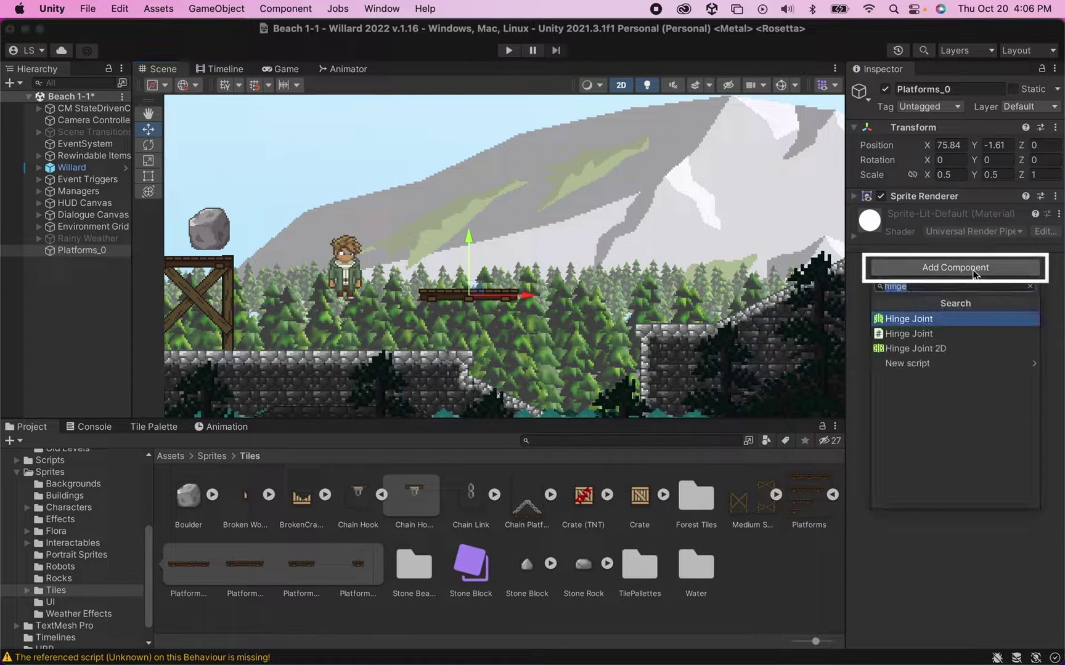
pyautogui.write('box')
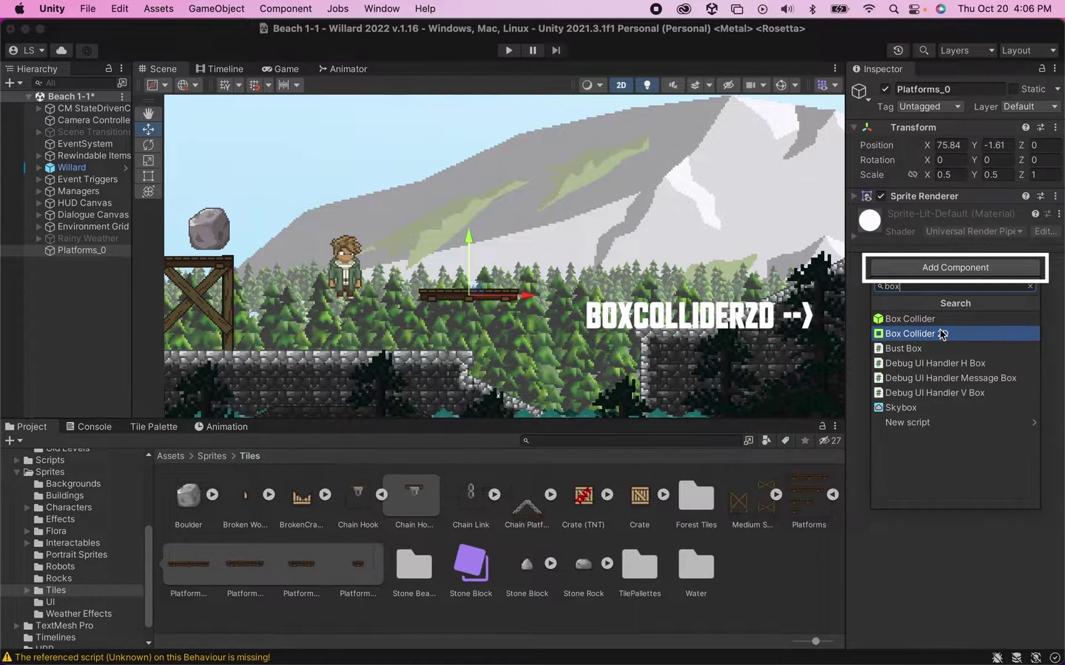
pyautogui.click(941, 333)
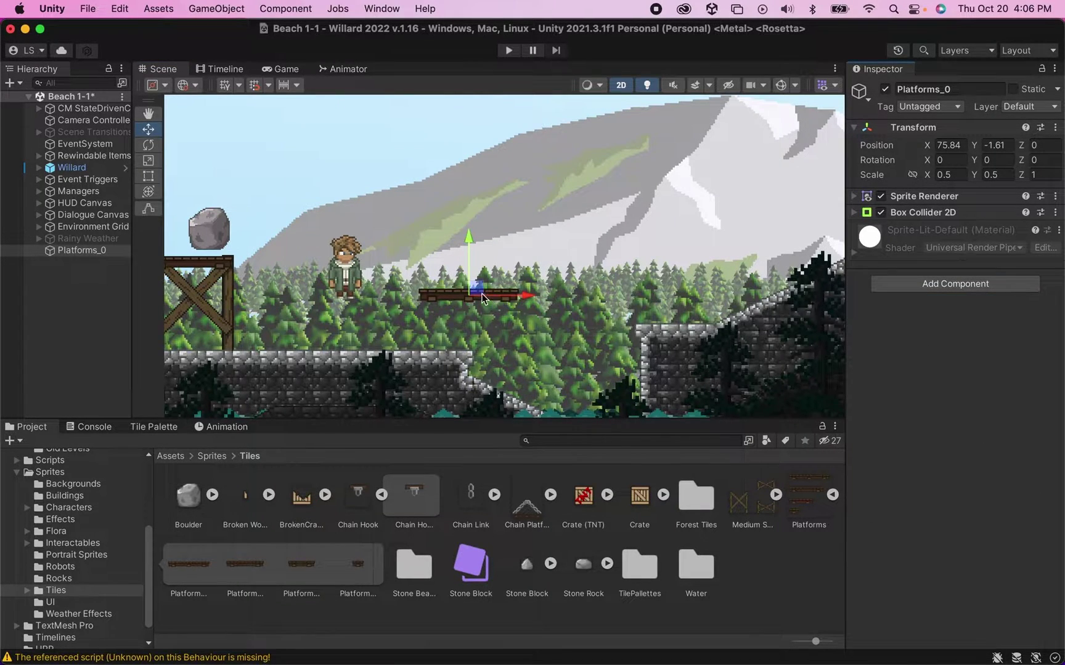
# Add a Hinge Joint 2D component to the platform.
pyautogui.scroll(4, 484, 308)
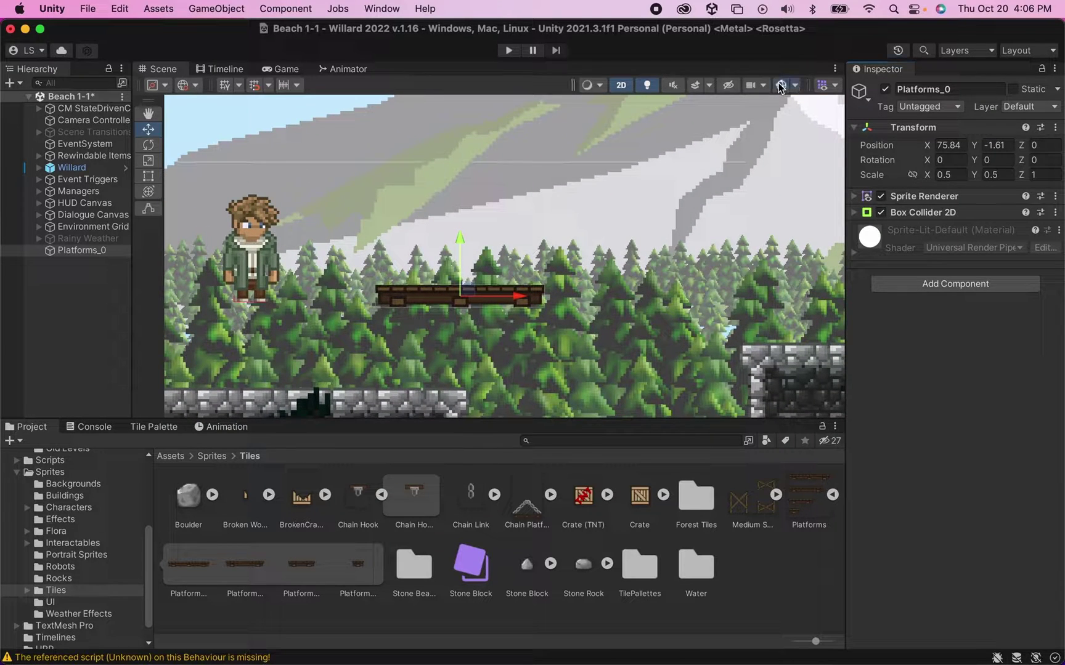
pyautogui.click(908, 285)
pyautogui.write('hinge')
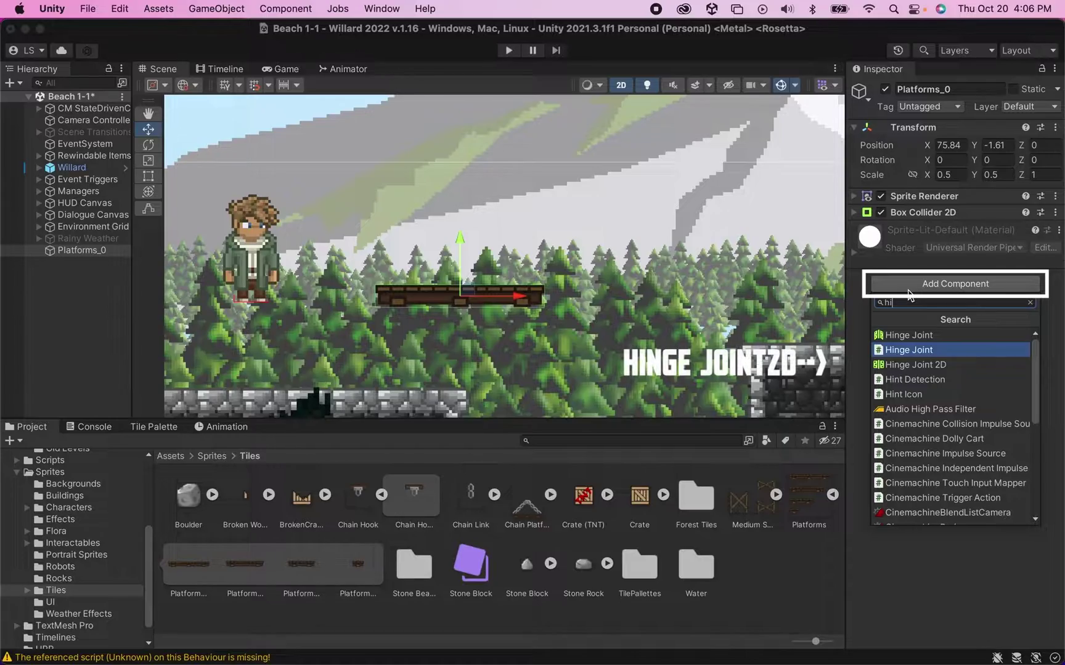
pyautogui.press('Down')
pyautogui.press('Return')
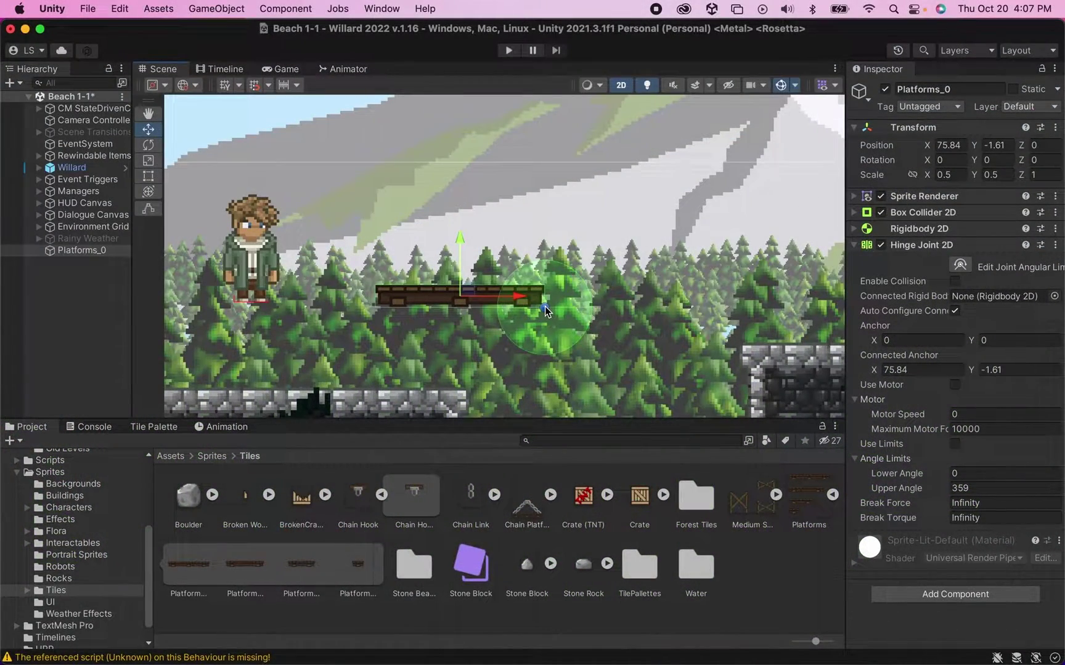
# Move the hinge anchor to the middle of the platform and play-test it by moving and jumping the character onto it.
pyautogui.moveTo(544, 308); pyautogui.dragTo(460, 308)
pyautogui.click(509, 50)
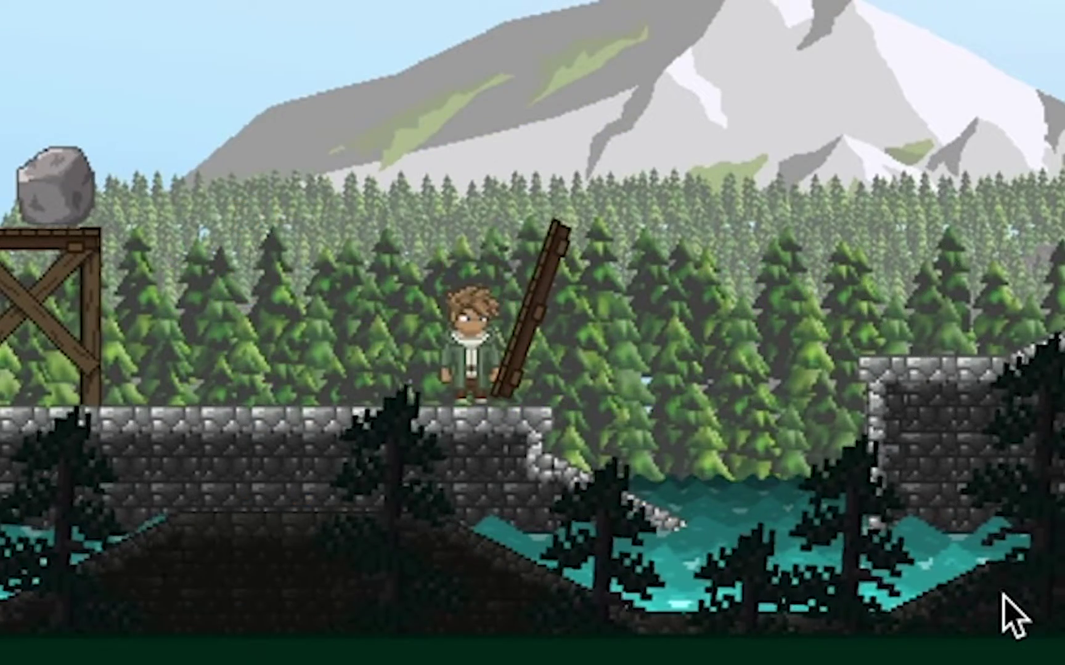
pyautogui.press('Left')
pyautogui.press('space')
pyautogui.press('Right')
pyautogui.press('space')
pyautogui.press('Right')
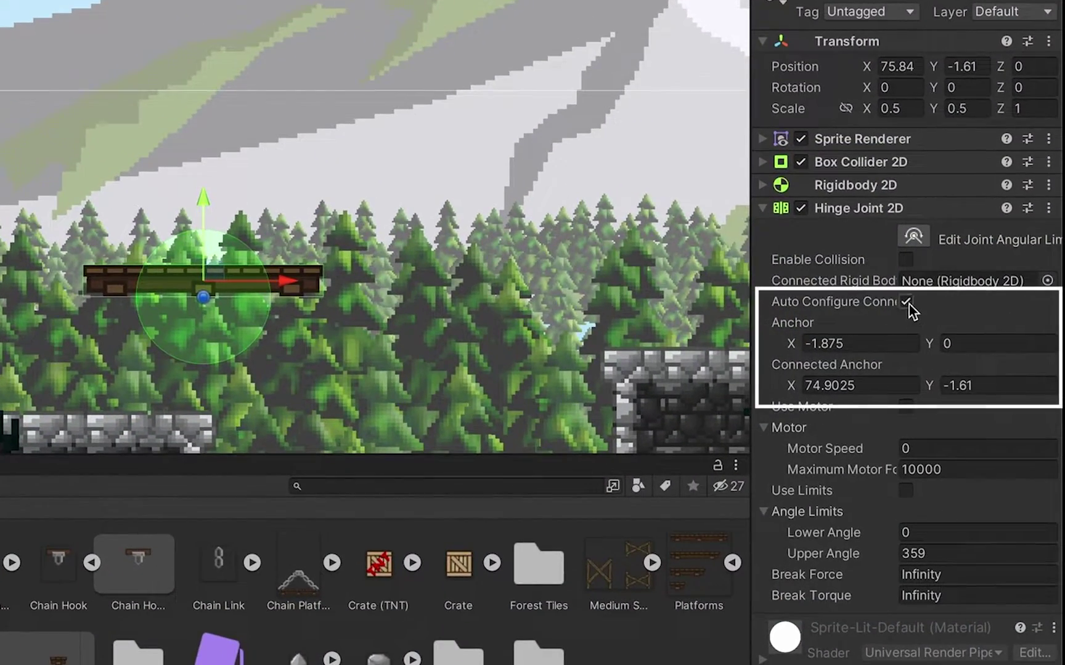
# Turn off automatic configuration of the connected anchor and bring the hinge's anchor and connected anchor together at the platform's right end.
pyautogui.click(907, 302)
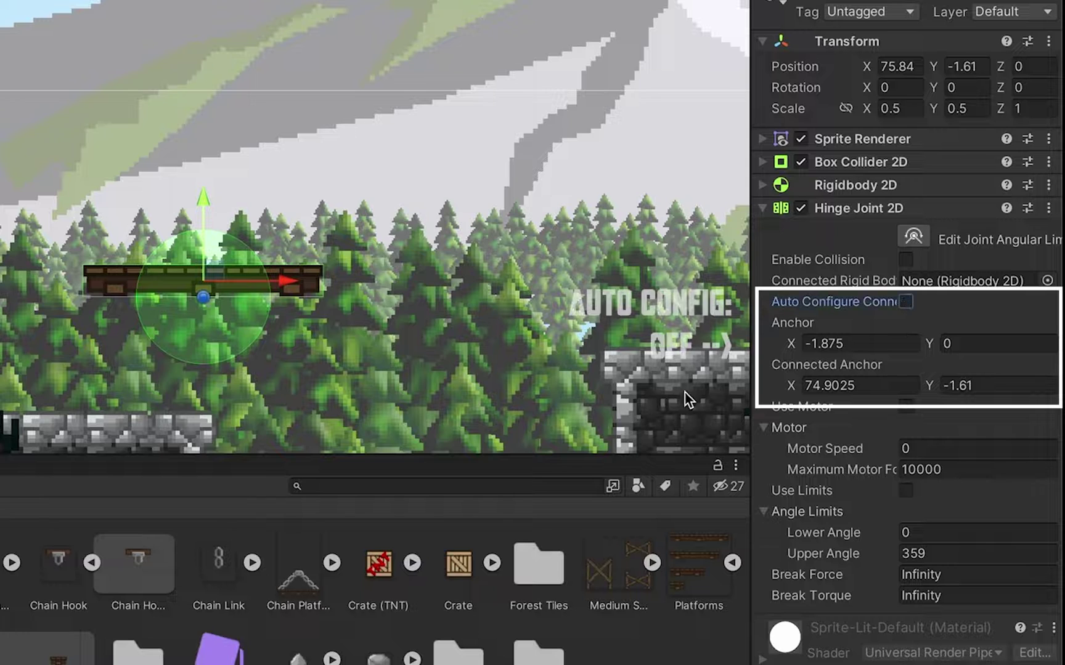
pyautogui.moveTo(203, 298); pyautogui.dragTo(315, 296)
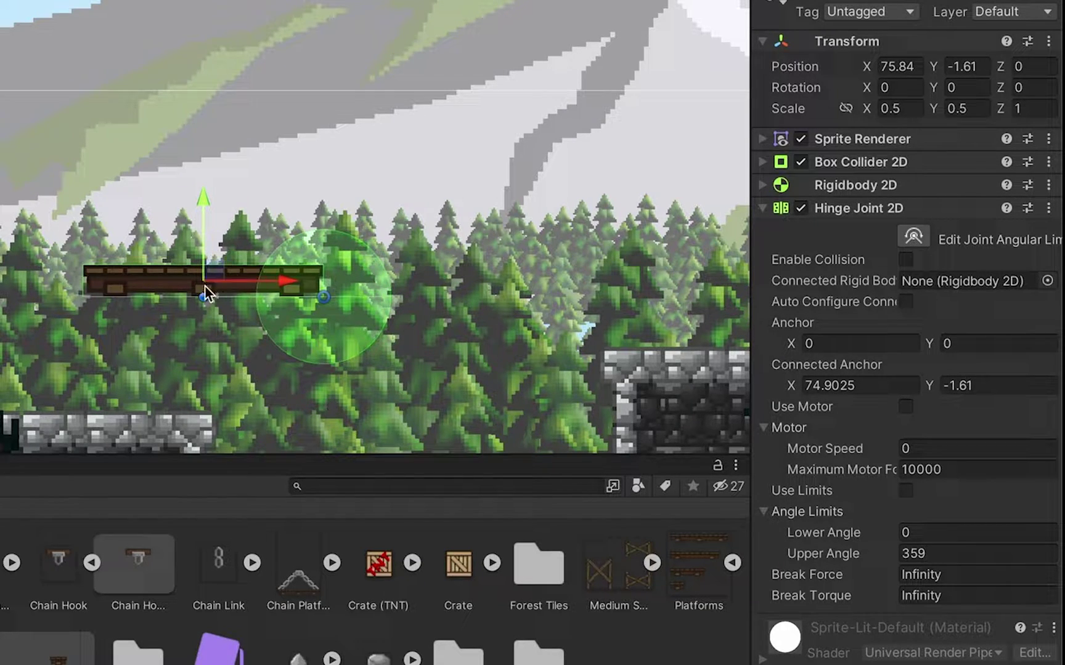
pyautogui.moveTo(204, 296); pyautogui.dragTo(88, 299)
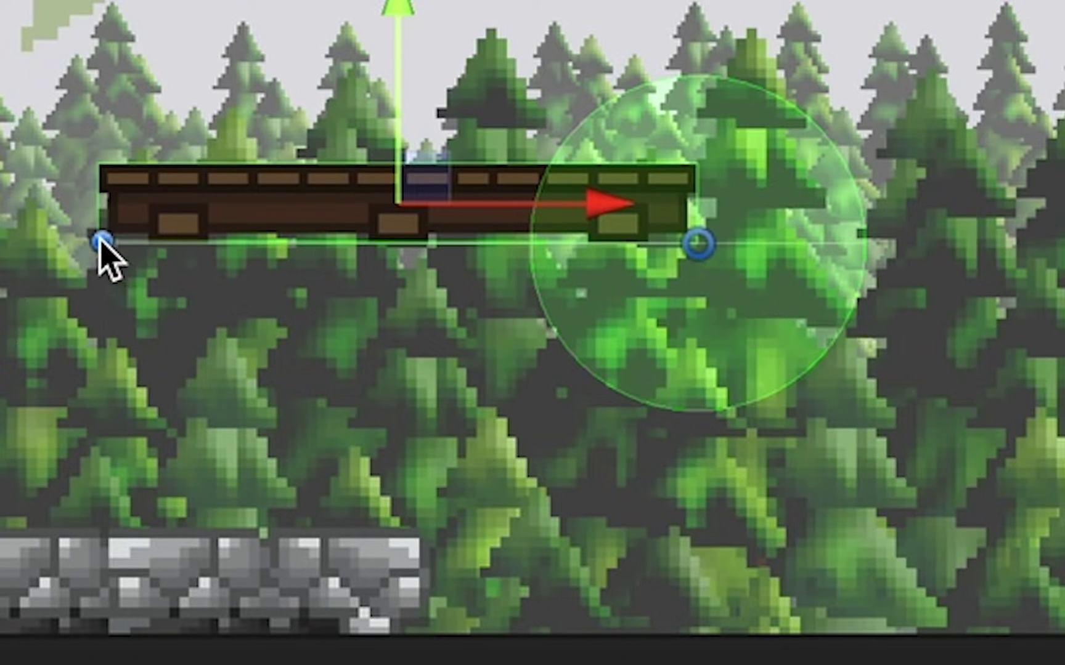
pyautogui.moveTo(104, 243); pyautogui.dragTo(511, 237)
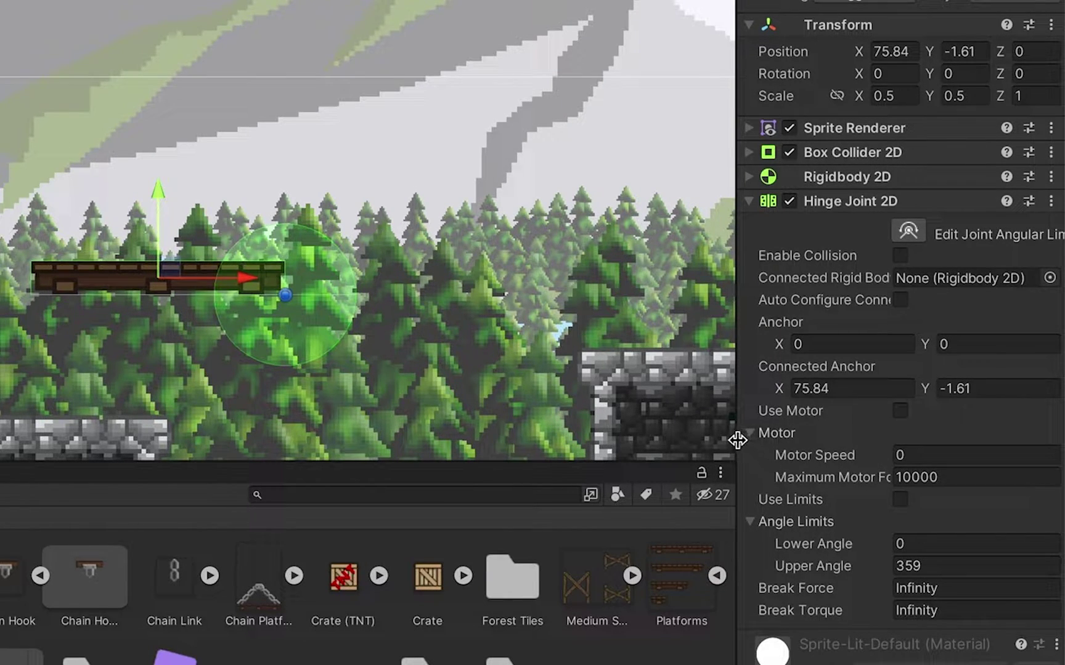
# Enable the hinge motor in the running game, try a Motor Speed of -20, and set it back to 20.
pyautogui.moveTo(738, 440); pyautogui.dragTo(655, 432)
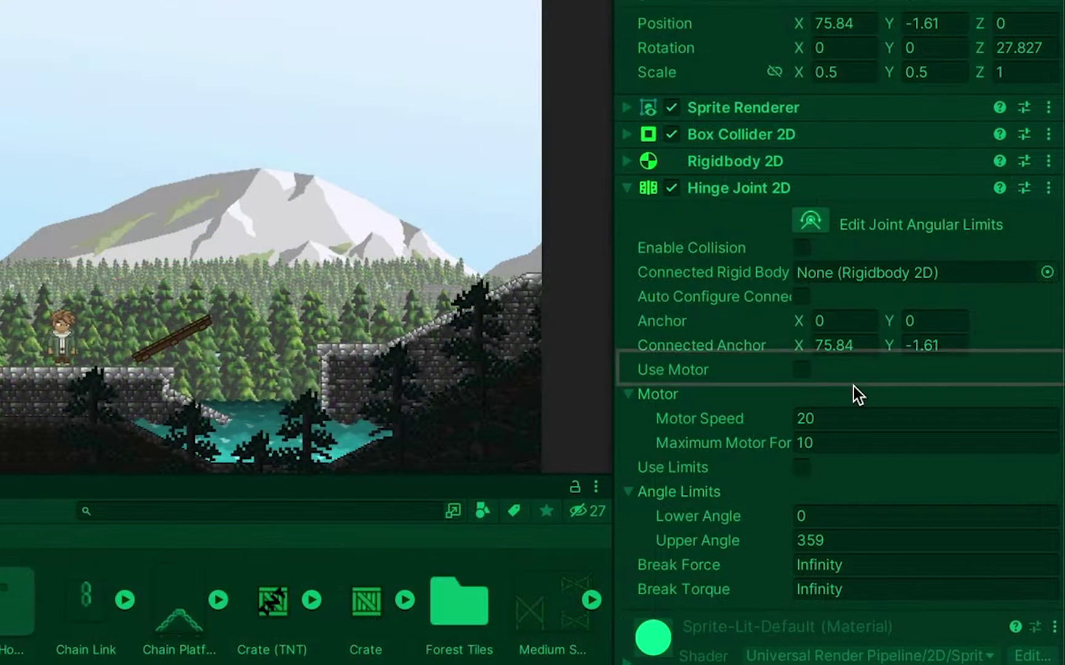
pyautogui.click(804, 371)
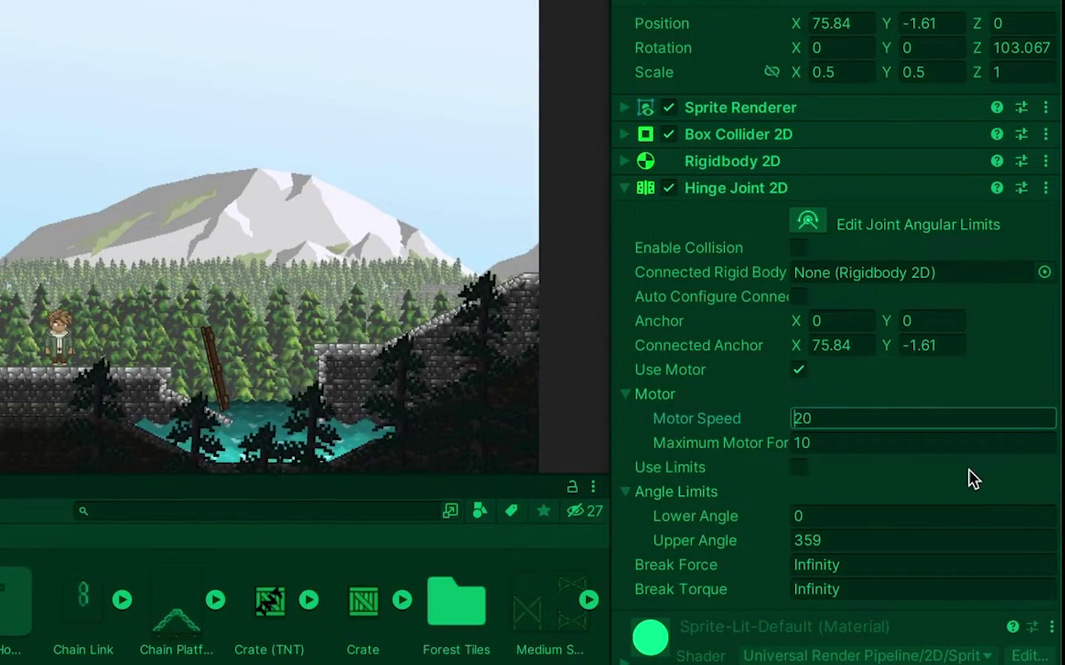
pyautogui.write('-')
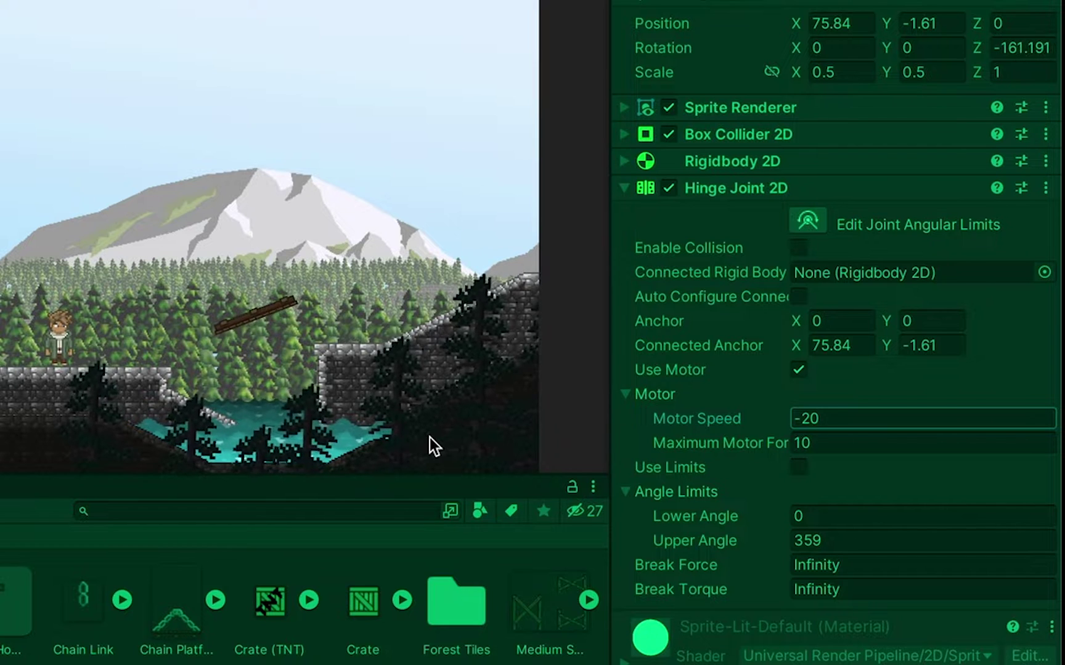
pyautogui.click(860, 424)
pyautogui.press('Left')
pyautogui.press('BackSpace')
pyautogui.click(101, 240)
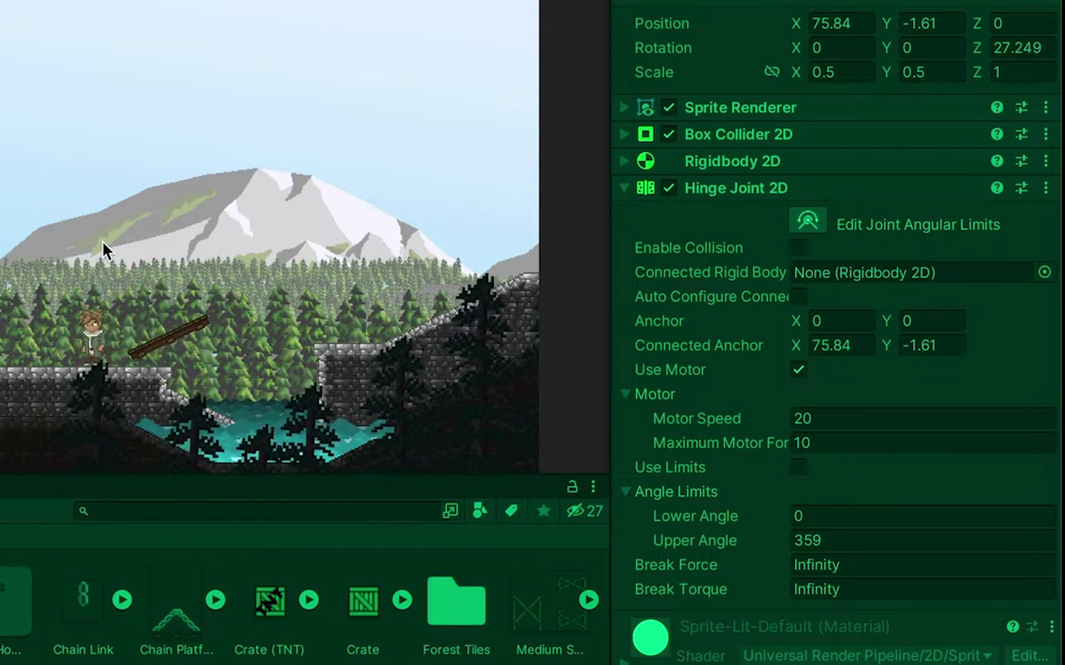
# Switch the hinge motor off, set Motor Speed to 10000 and Maximum Motor Force to 1000000, and switch the motor back on.
pyautogui.click(799, 369)
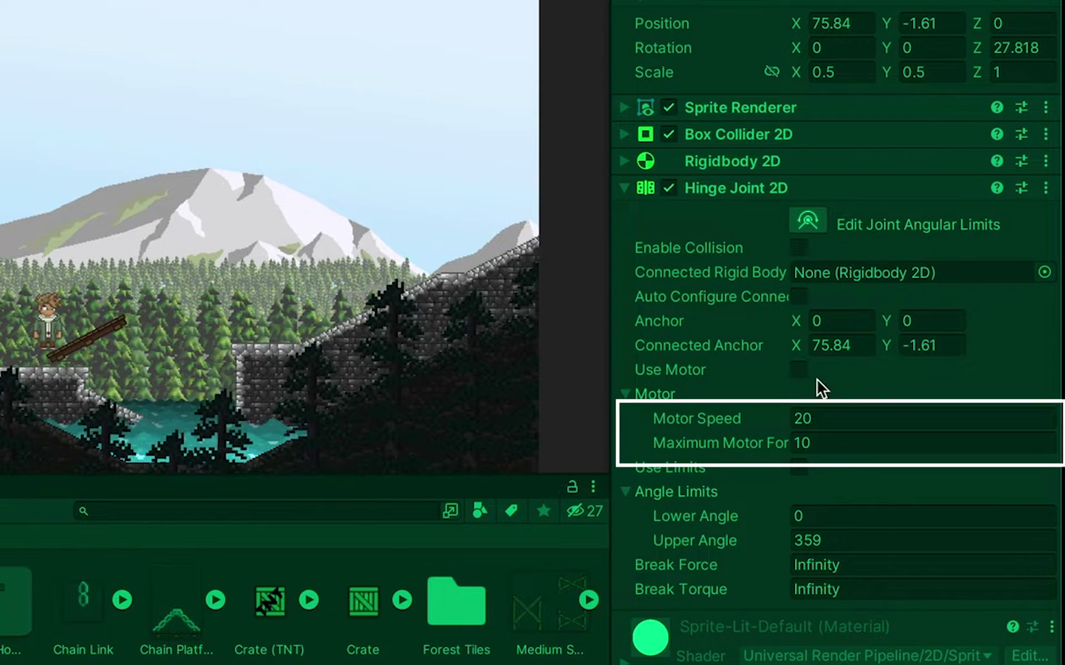
pyautogui.click(855, 422)
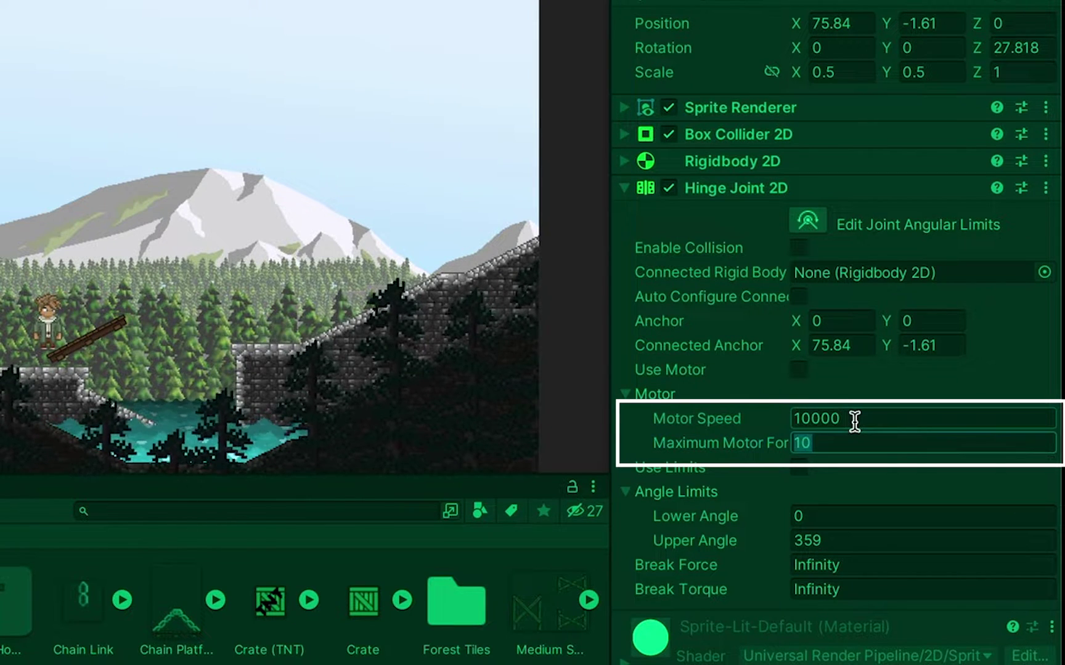
pyautogui.write('00000')
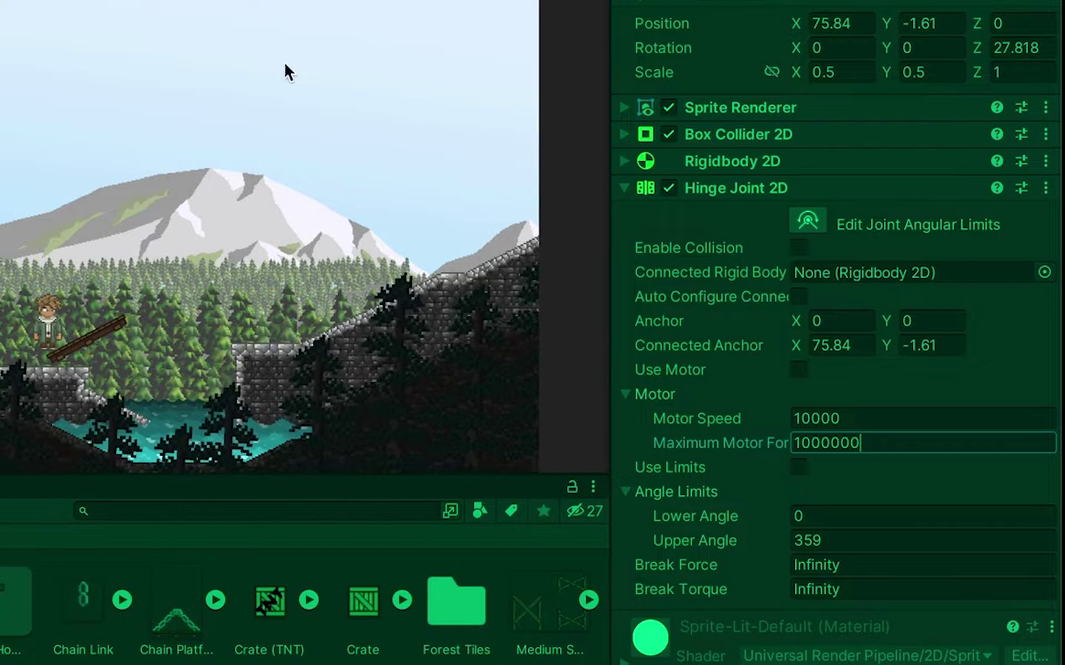
pyautogui.click(796, 372)
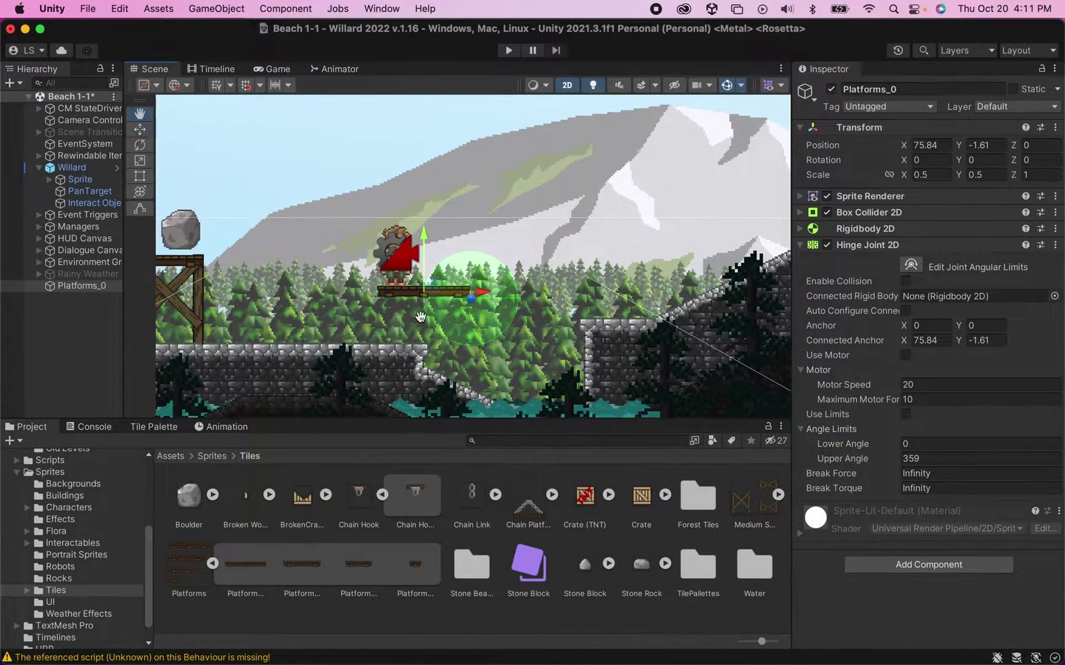
# Move the platform to X 77.92, Y -2.26 against the stone ledge and place the character above that ledge.
pyautogui.moveTo(423, 317); pyautogui.dragTo(398, 286)
pyautogui.press('w')
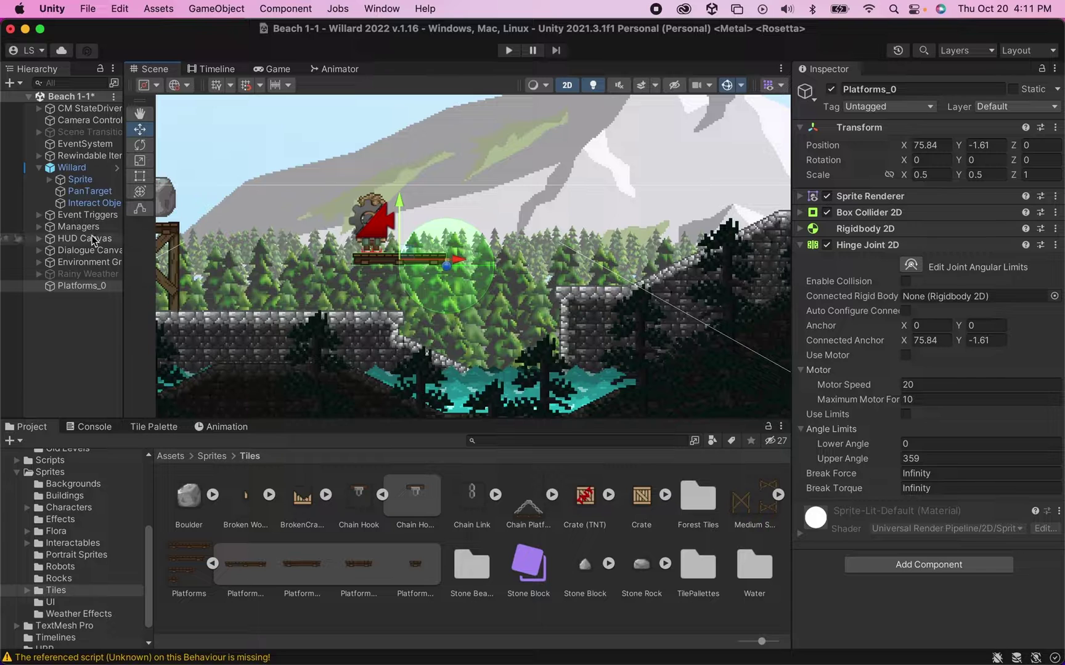
pyautogui.moveTo(409, 261); pyautogui.dragTo(511, 286)
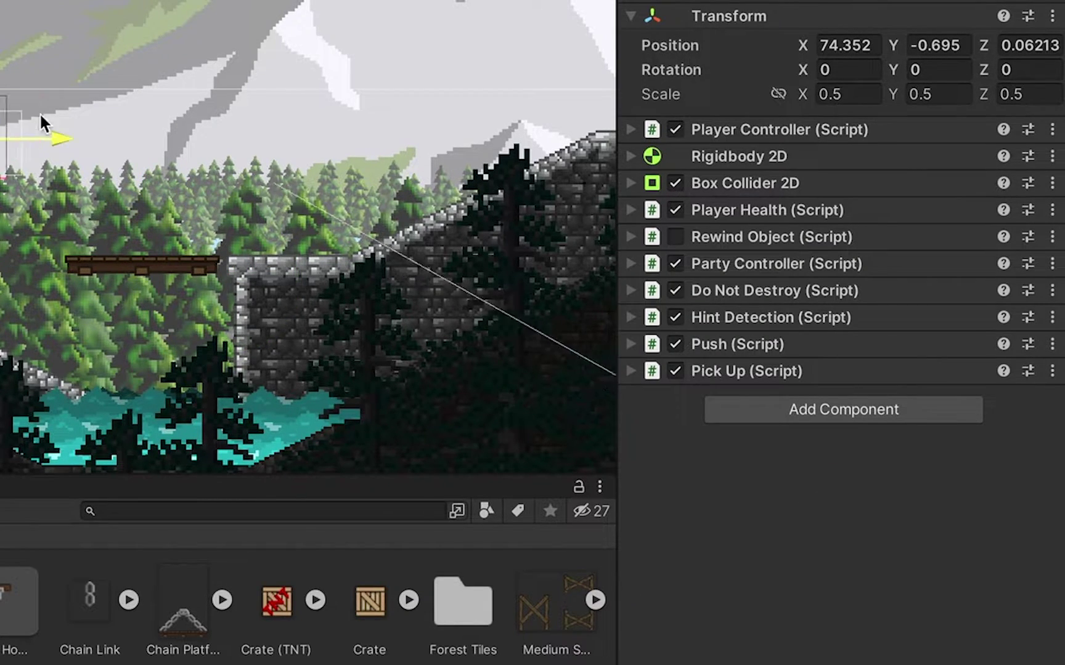
pyautogui.moveTo(39, 112); pyautogui.dragTo(315, 175)
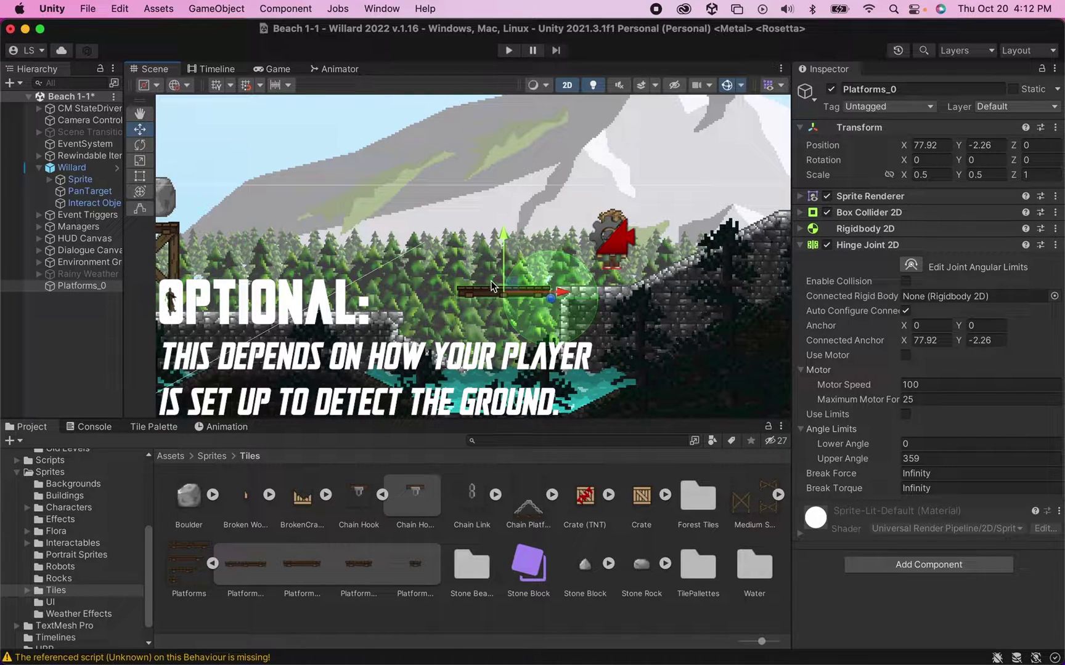
# Tag the platform as Ground and enable the hinge's angle limits with Lower Angle -100 and Upper Angle 0.
pyautogui.click(873, 106)
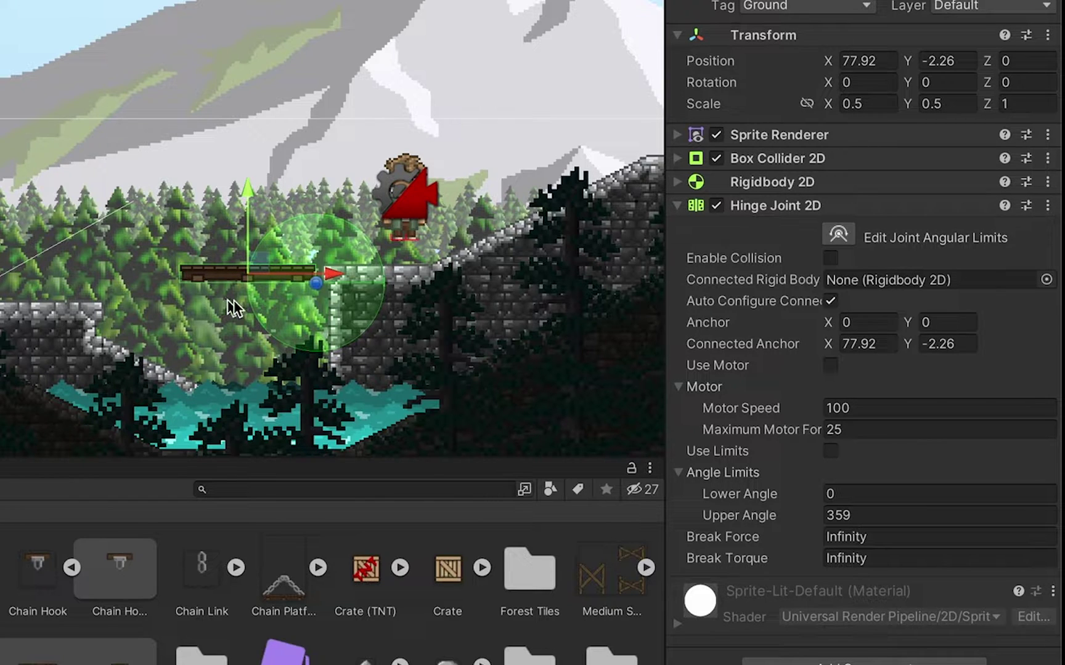
pyautogui.click(881, 492)
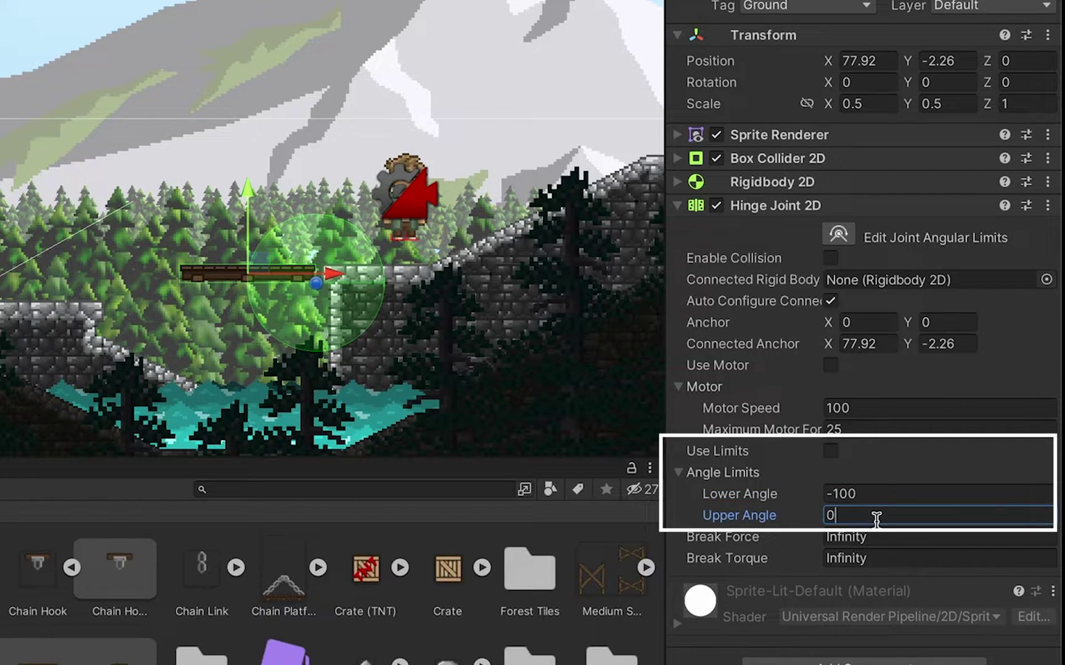
pyautogui.click(831, 452)
# Run the game, enable the hinge motor, and test the platform by moving and jumping the character toward it.
pyautogui.scroll(5, 331, 250)
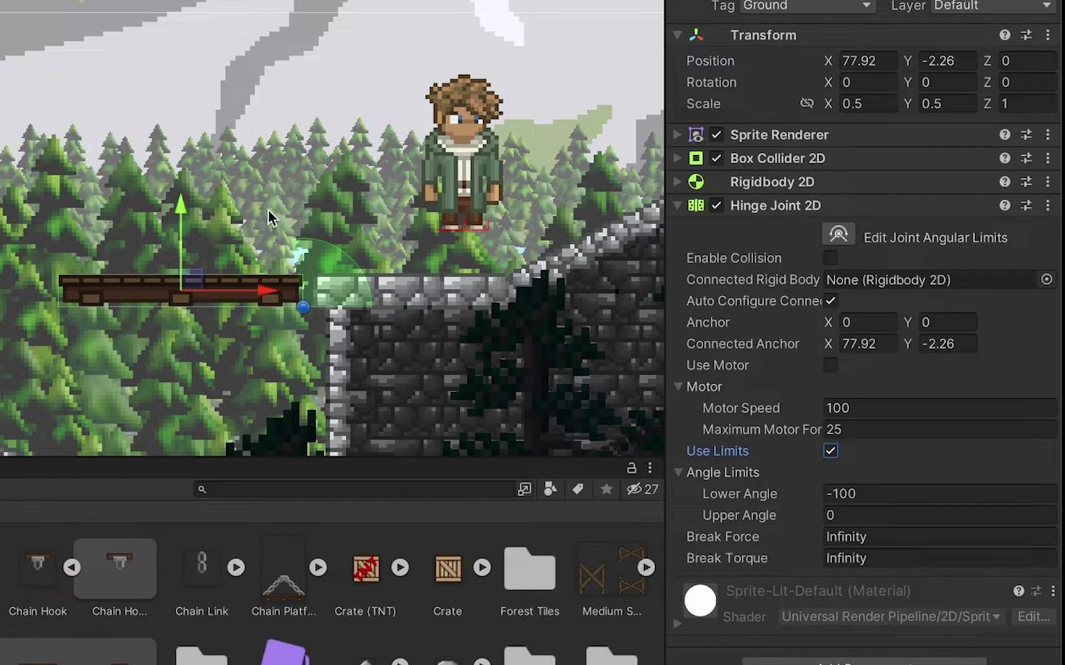
pyautogui.press('super+p')
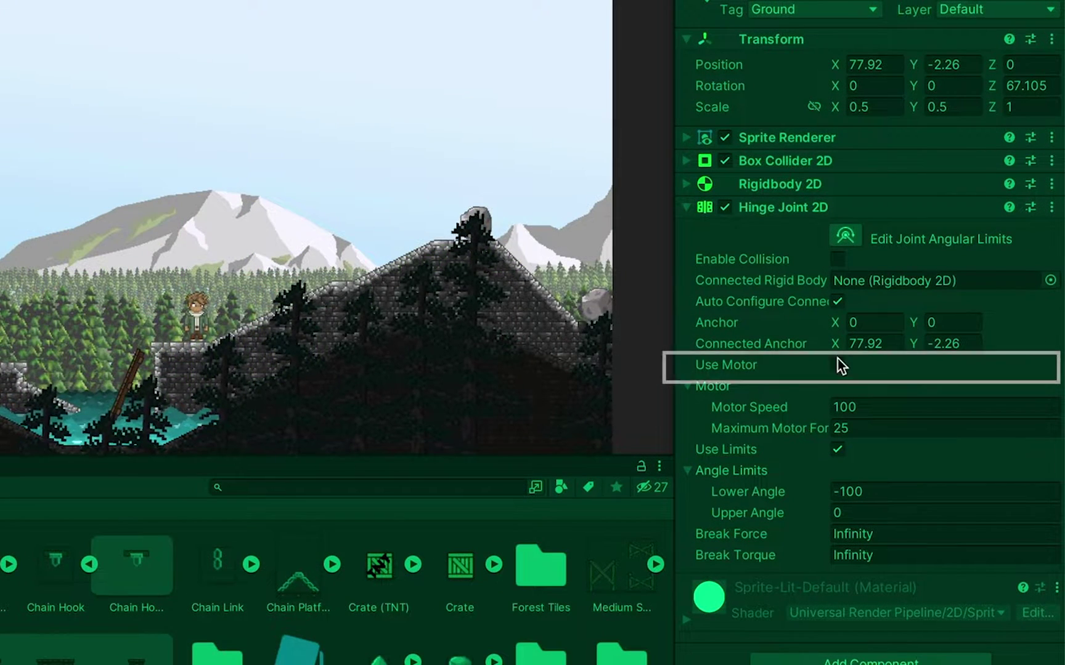
pyautogui.click(837, 365)
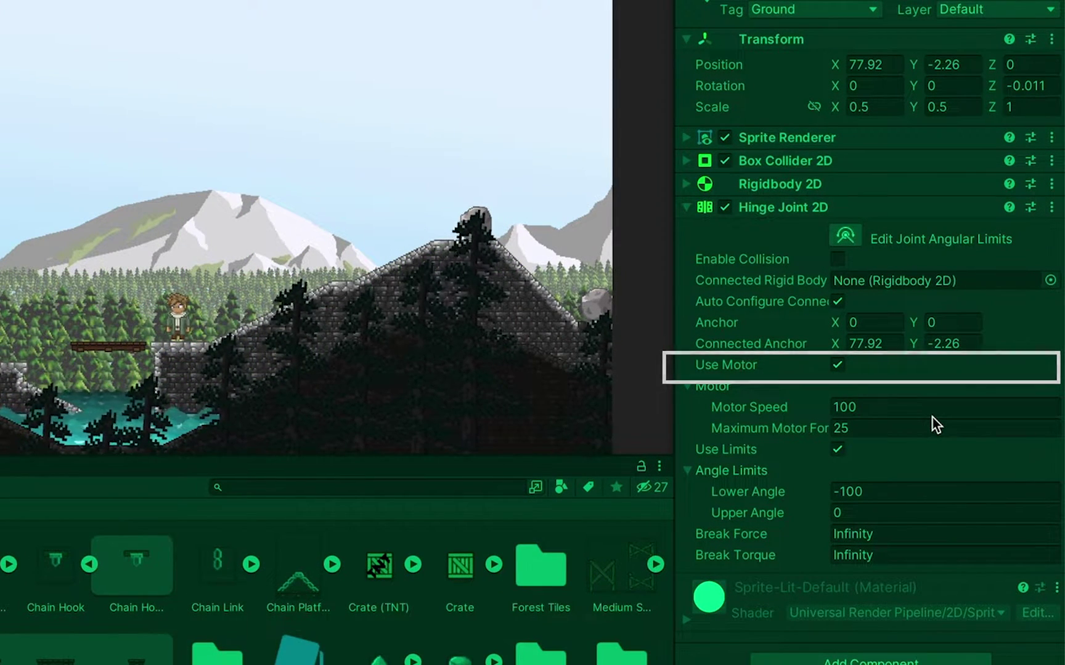
pyautogui.press('a')
pyautogui.press('space')
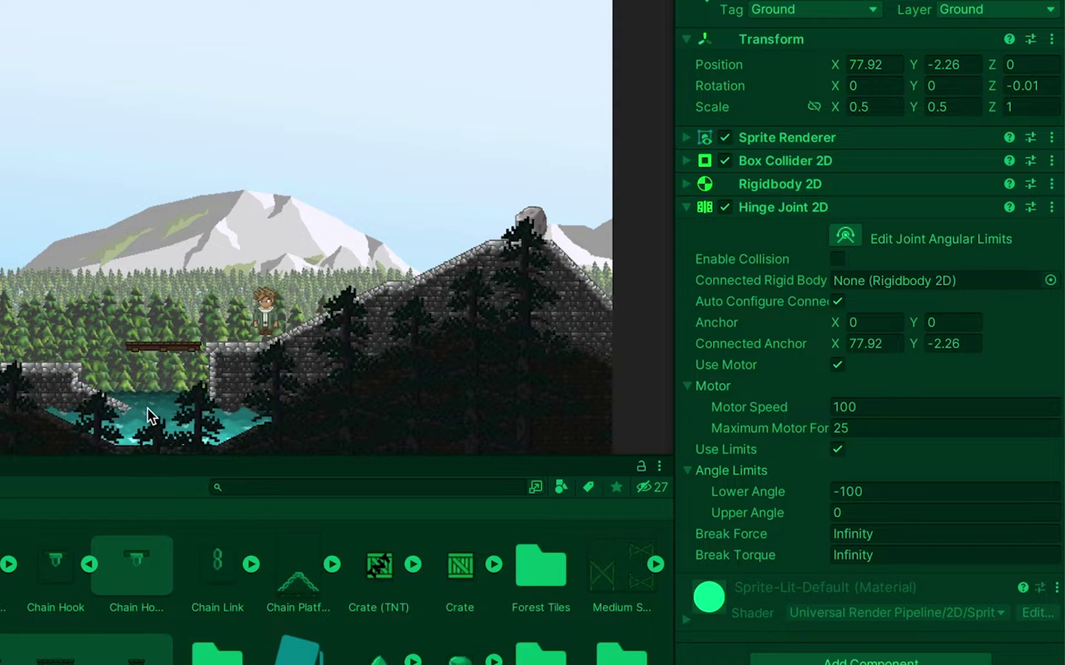
# Play-test the hinge at a Maximum Motor Force of 25 by jumping the character across the platform between both ledges.
pyautogui.press('a')
pyautogui.press('a')
pyautogui.press('space')
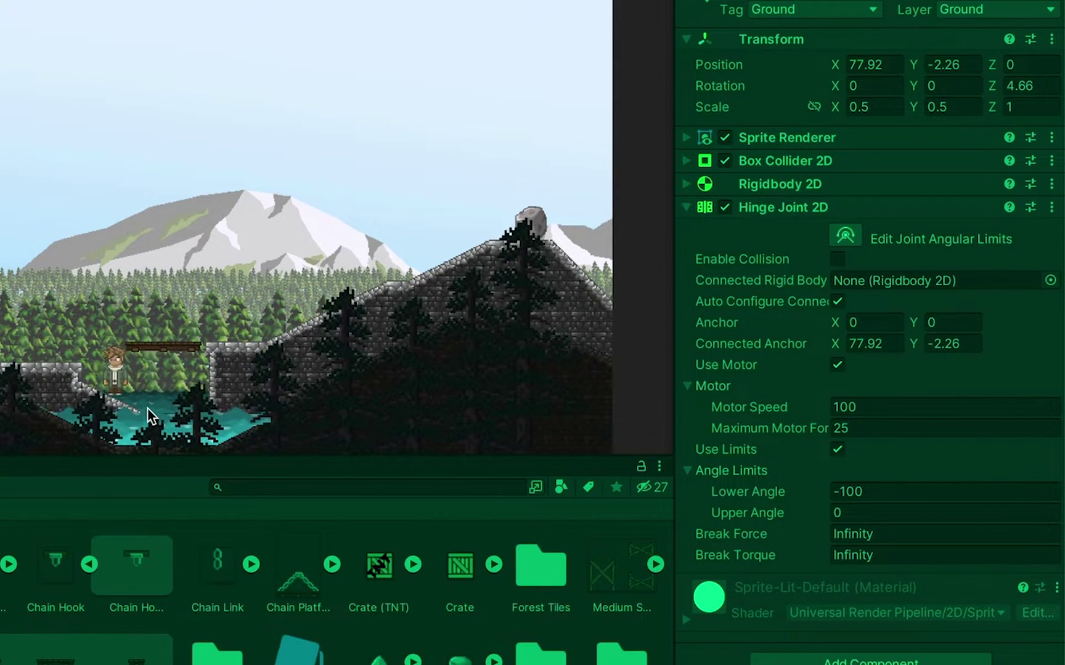
pyautogui.press('d')
pyautogui.press('a')
pyautogui.press('space')
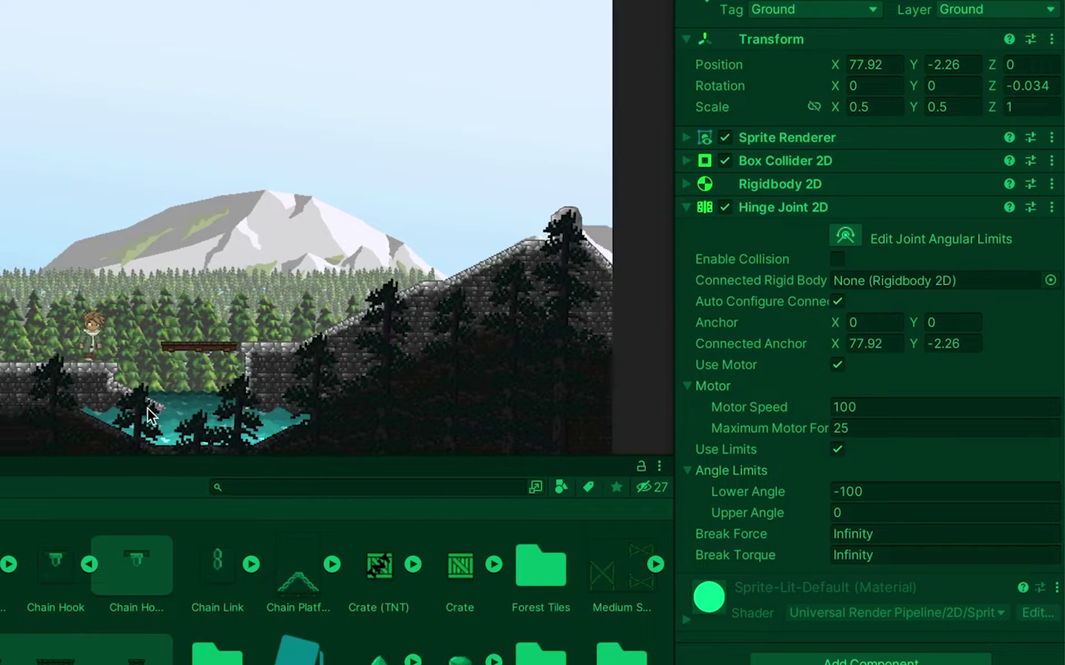
pyautogui.press('Right')
pyautogui.press('space')
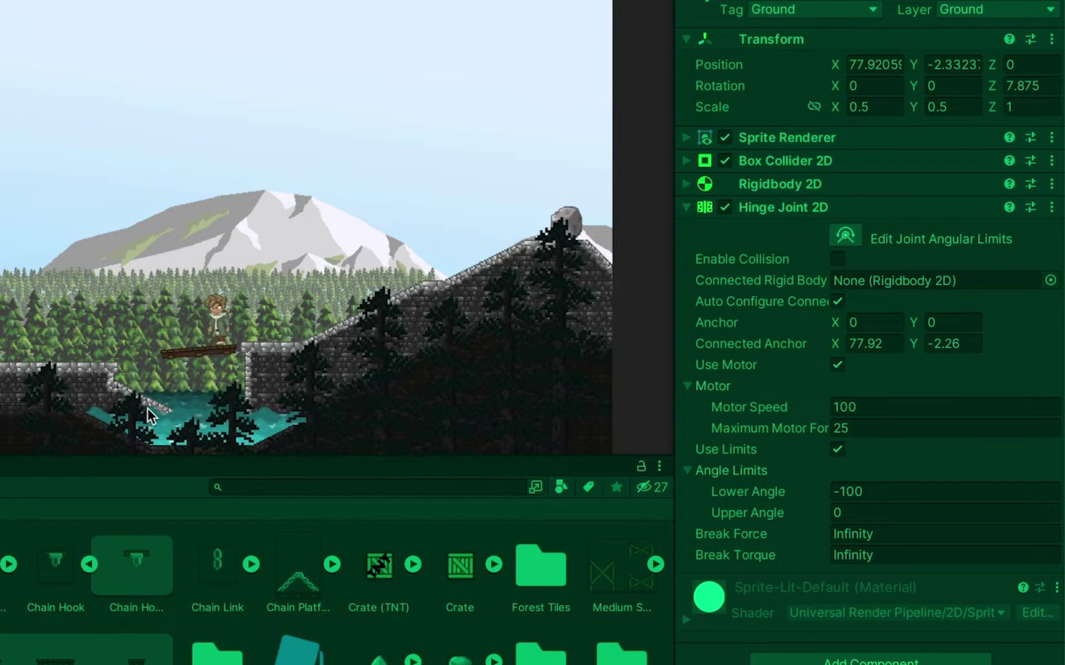
pyautogui.press('space')
pyautogui.press('a')
pyautogui.press('d')
pyautogui.press('a')
pyautogui.press('Right')
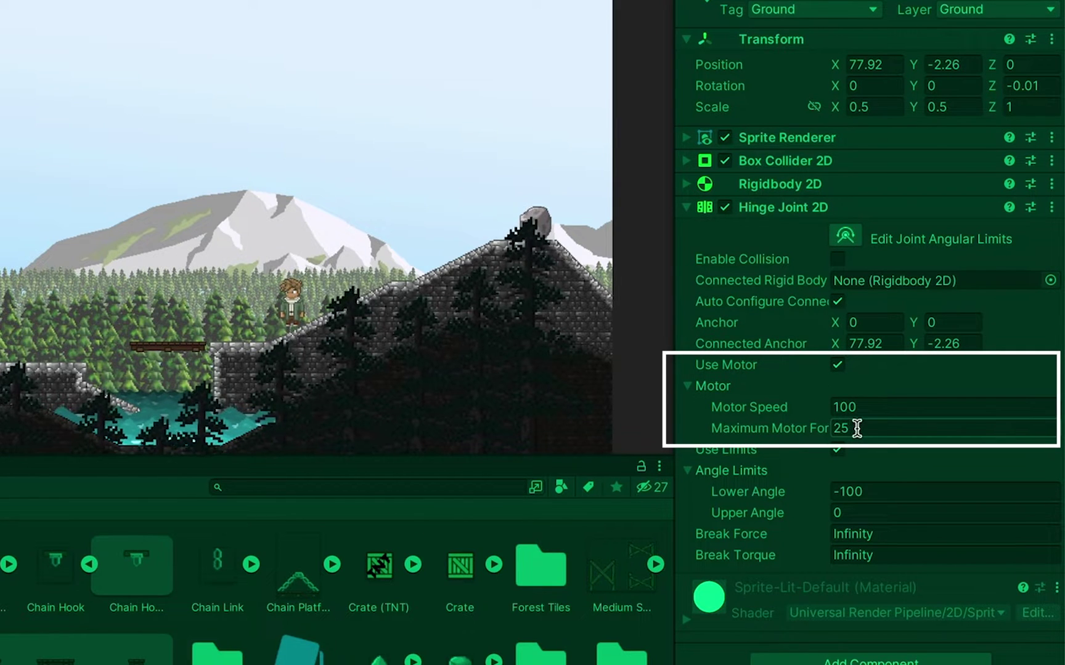
# Set the hinge's Maximum Motor Force to 10 and return control to the running game.
pyautogui.write('10')
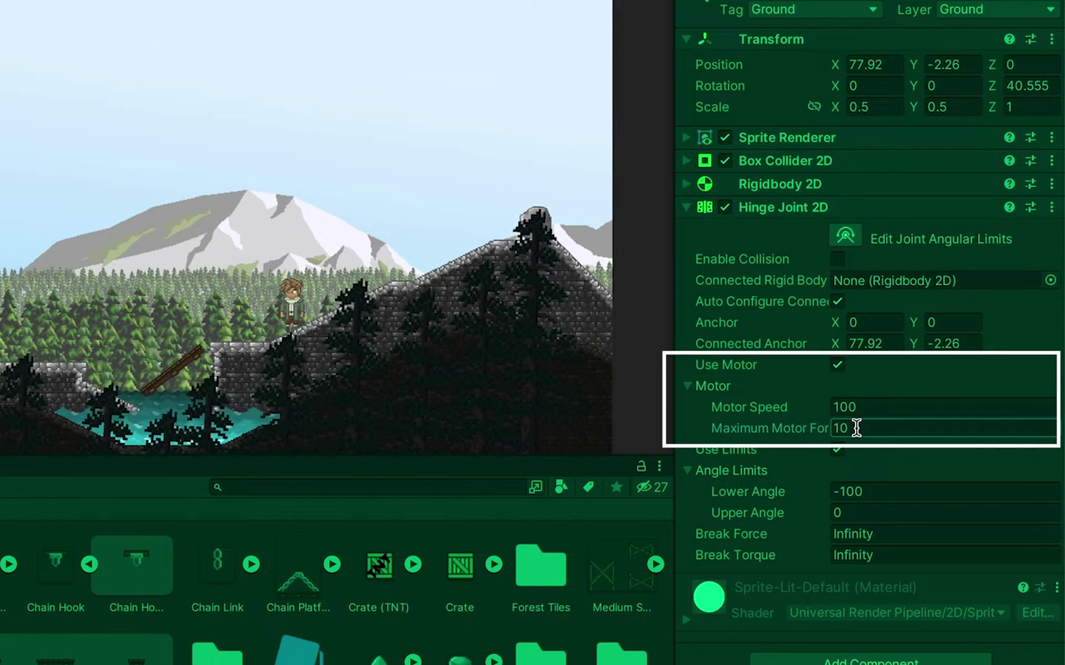
pyautogui.press('Return')
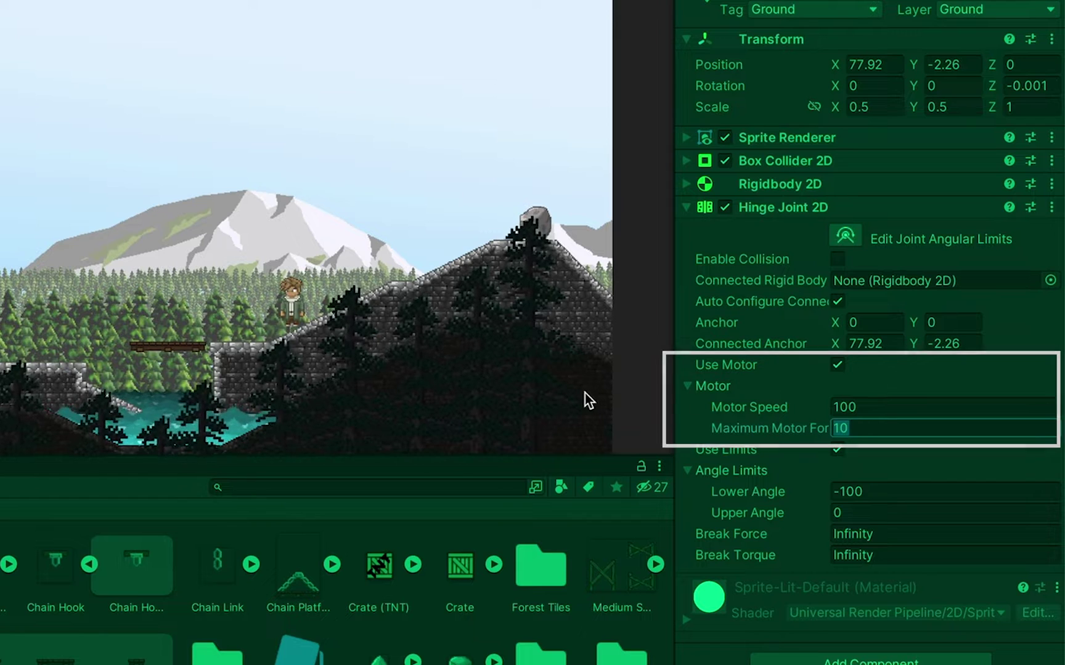
pyautogui.click(577, 394)
# Test the weaker hinge motor by walking and jumping the character on, off and underneath the platform.
pyautogui.press('a')
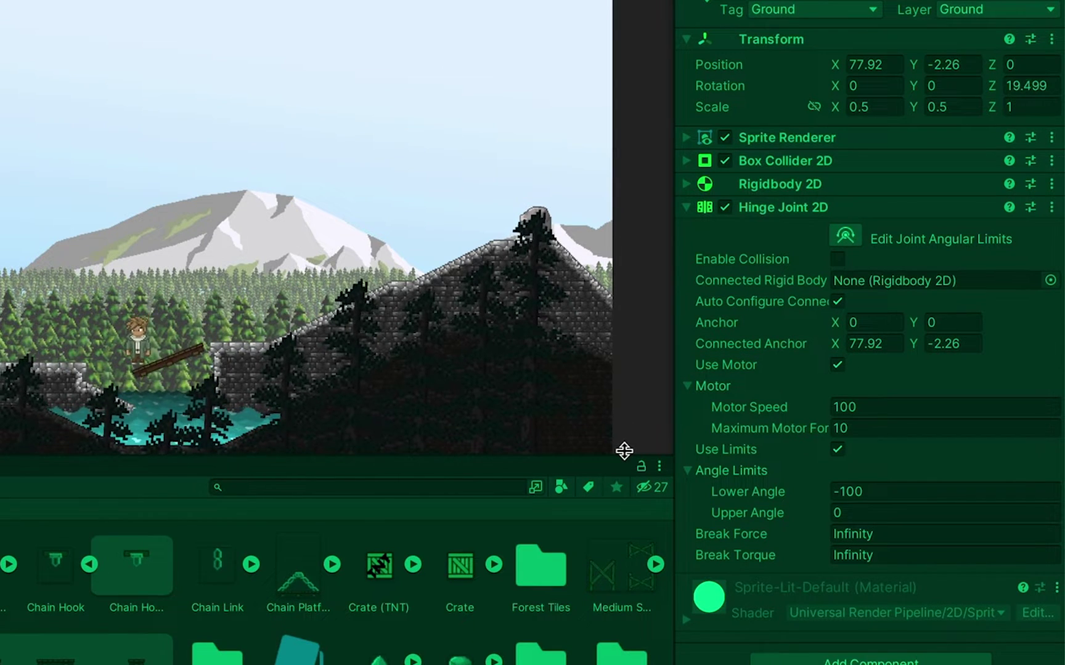
pyautogui.press('a')
pyautogui.press('space')
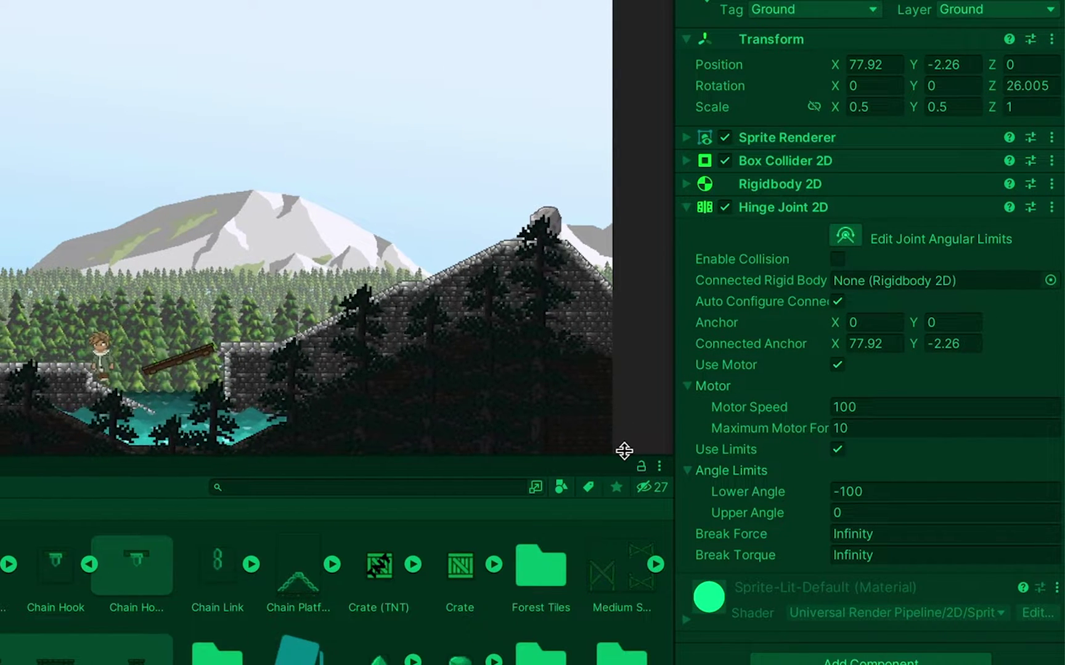
pyautogui.press('d')
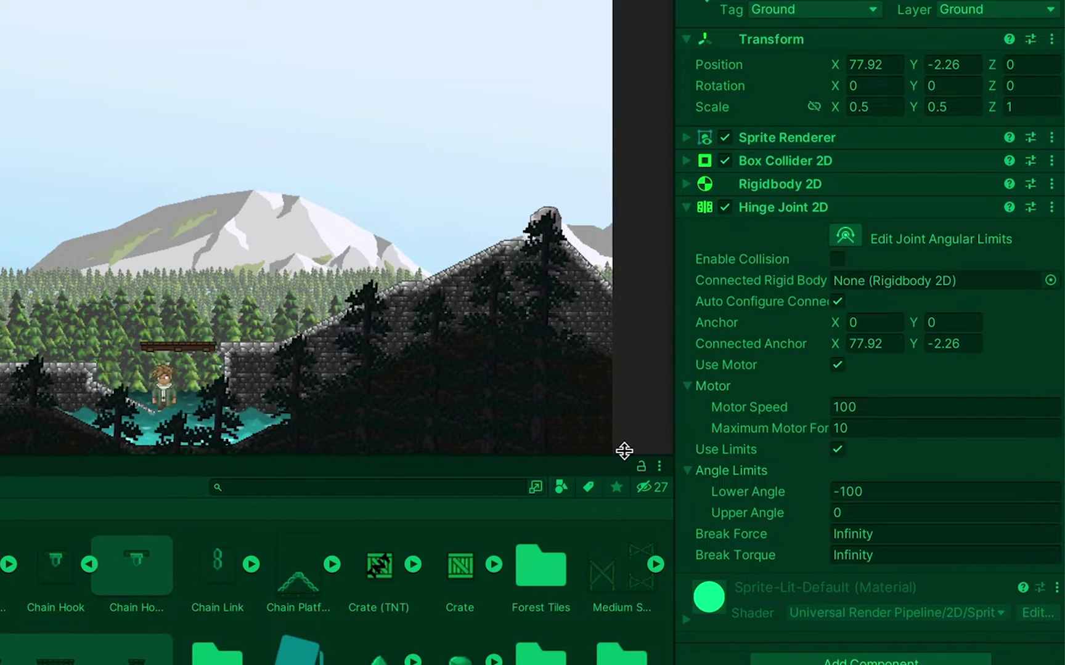
pyautogui.press('a')
pyautogui.press('space')
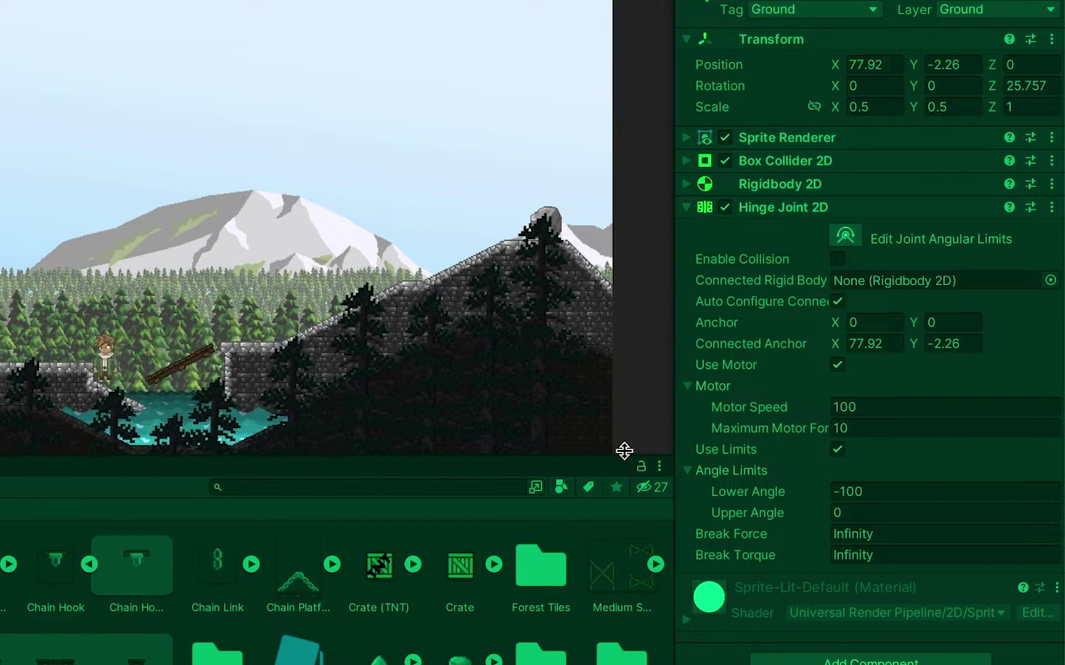
pyautogui.press('d')
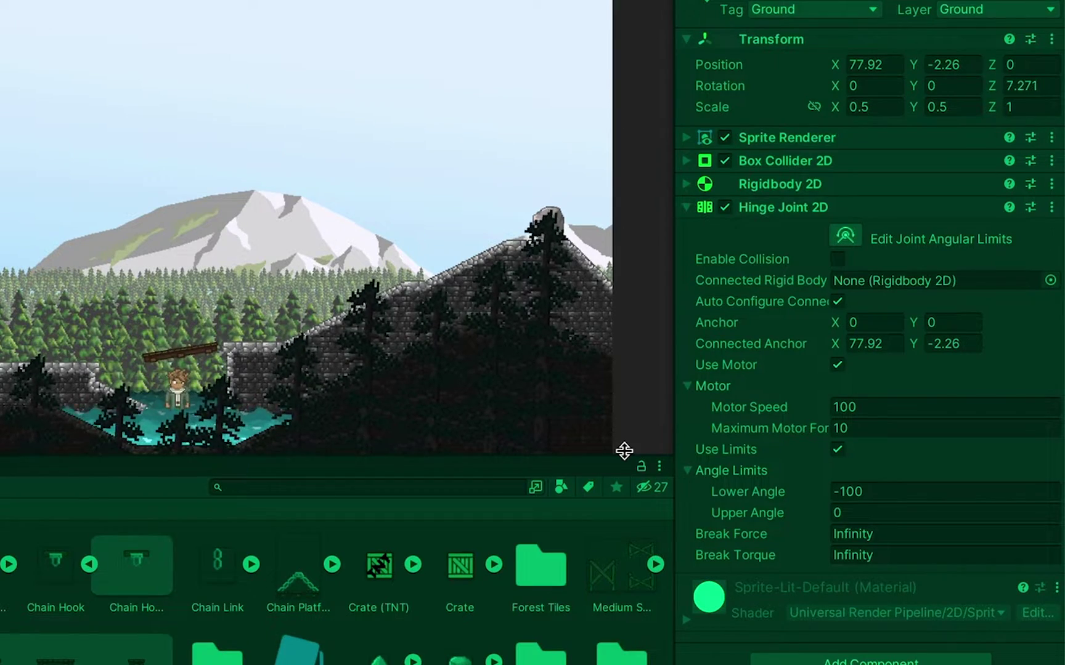
pyautogui.press('a')
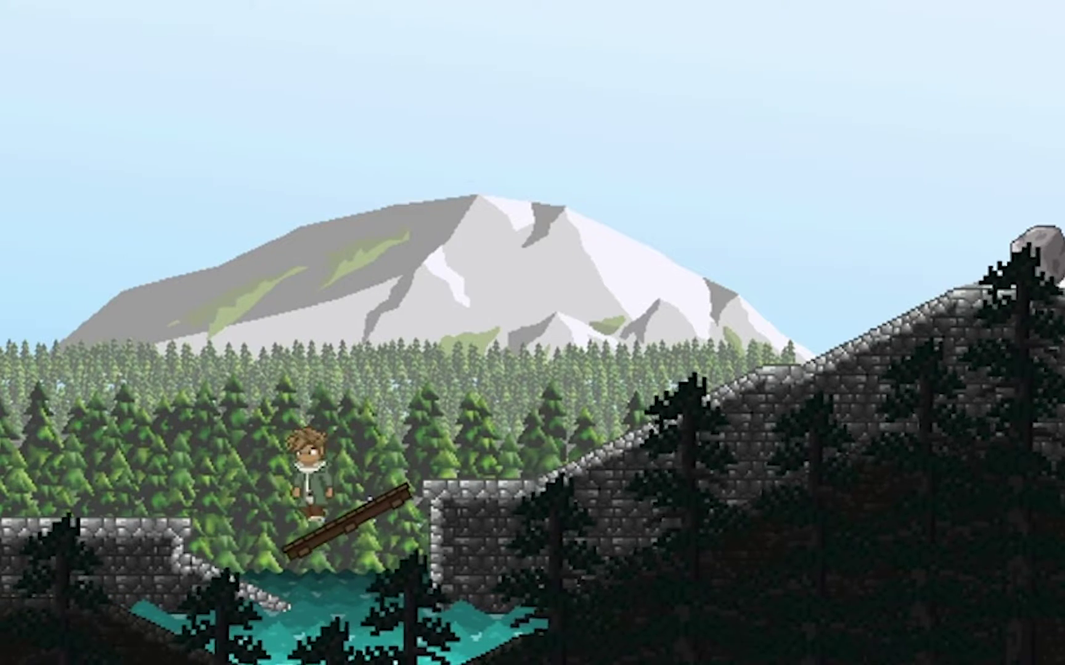
pyautogui.press('a')
pyautogui.press('d')
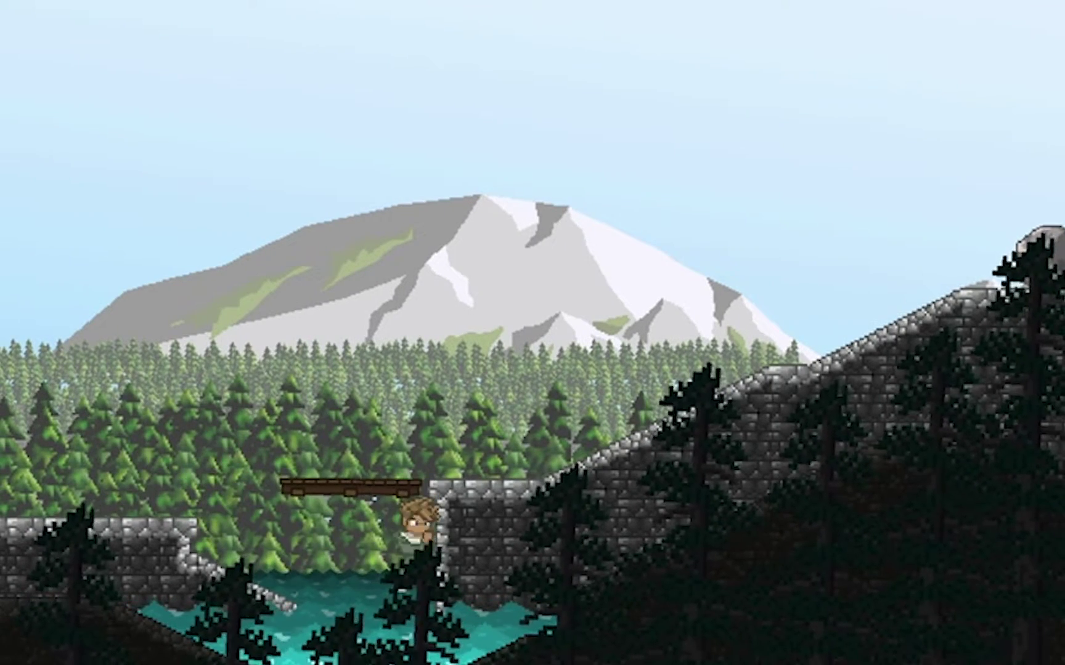
pyautogui.press('space')
pyautogui.press('a')
pyautogui.press('a')
pyautogui.press('space')
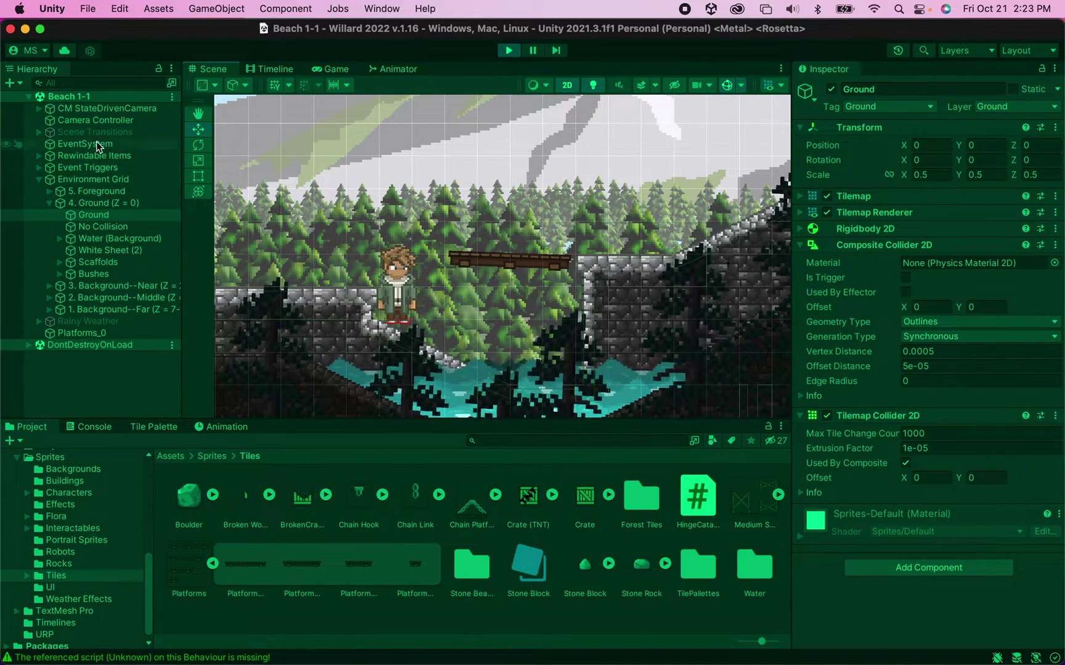
# Select Platforms_0 and examine the Enable Collision and Connected Rigid Body settings of its Hinge Joint 2D.
pyautogui.click(80, 332)
pyautogui.click(95, 250)
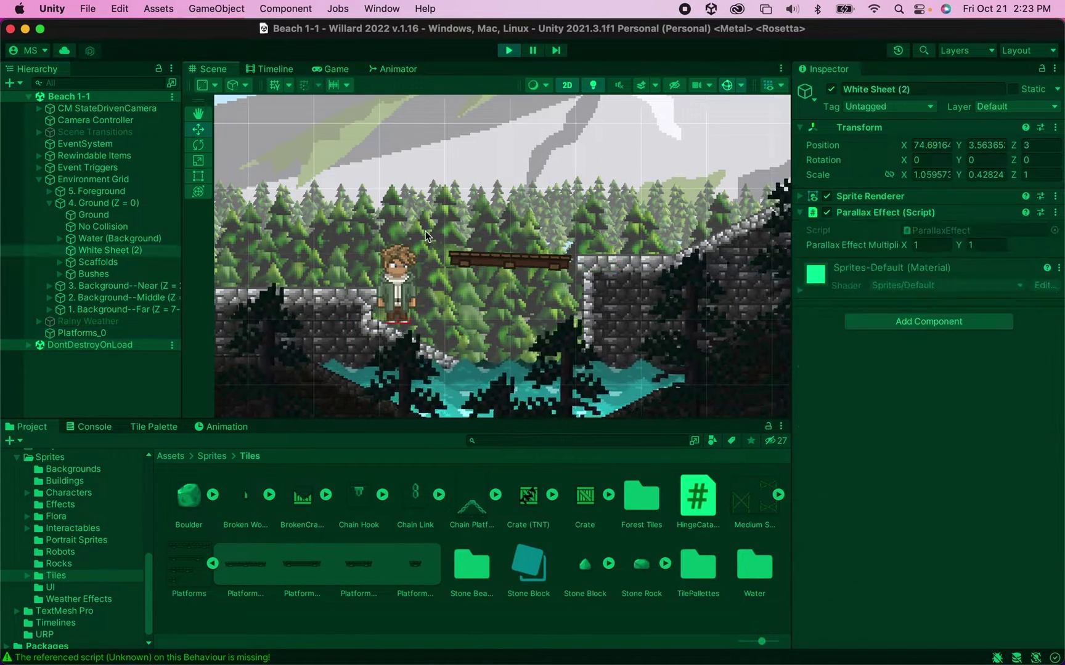
pyautogui.click(95, 333)
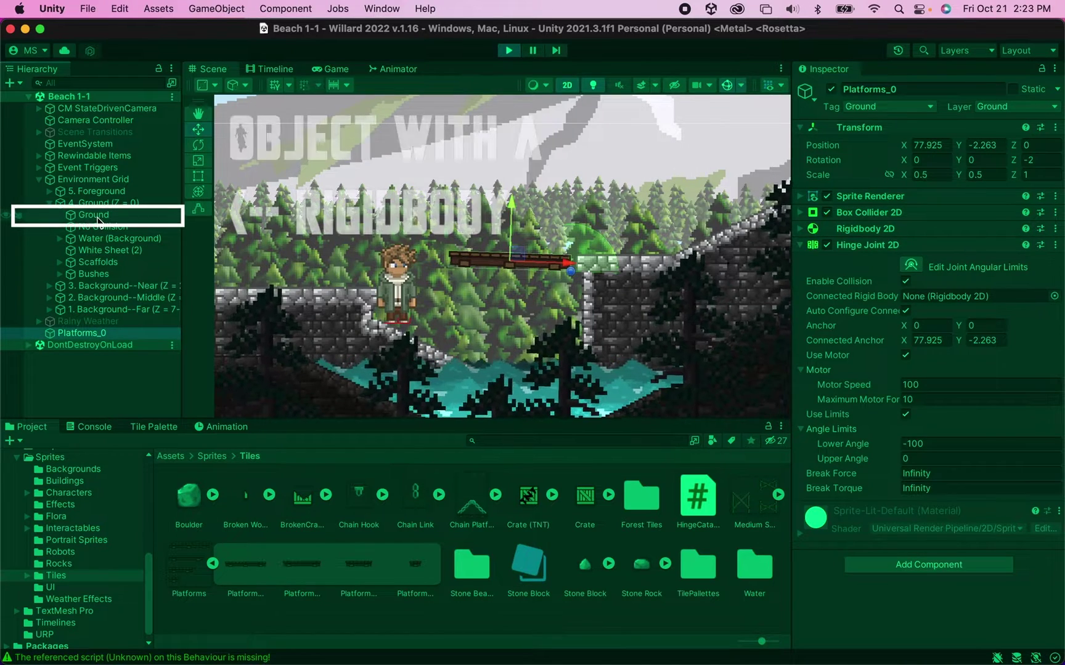
pyautogui.moveTo(874, 286); pyautogui.dragTo(960, 303)
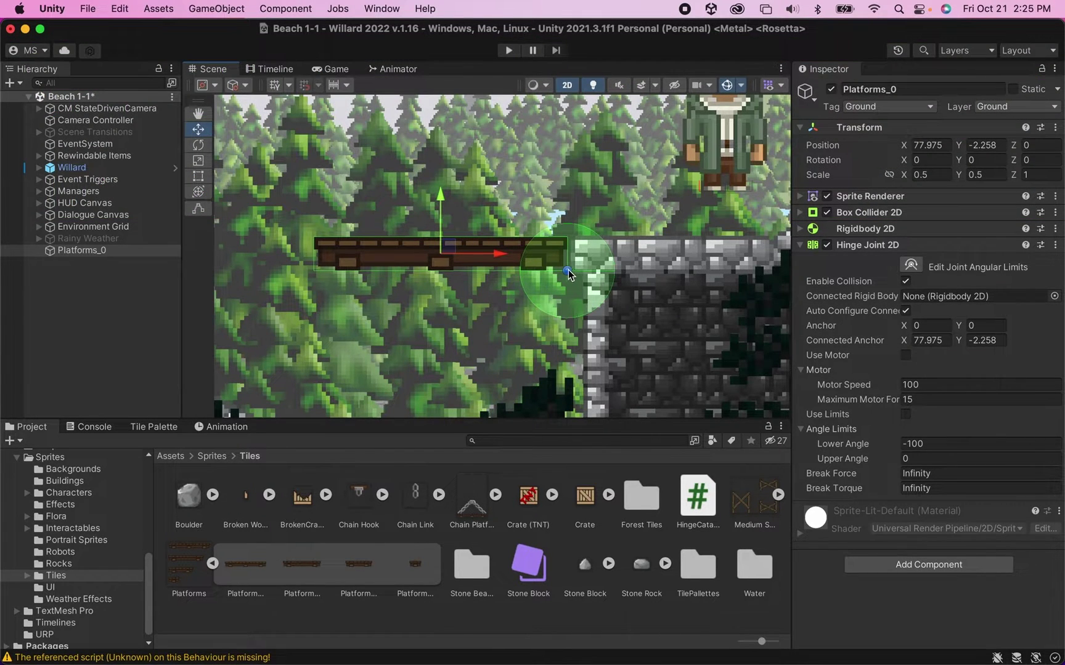
# Move the hinge anchor onto the stone ledge at Anchor X 0.24063, expand the Box Collider 2D settings, and shift the platform to X 77.986.
pyautogui.moveTo(567, 269); pyautogui.dragTo(584, 272)
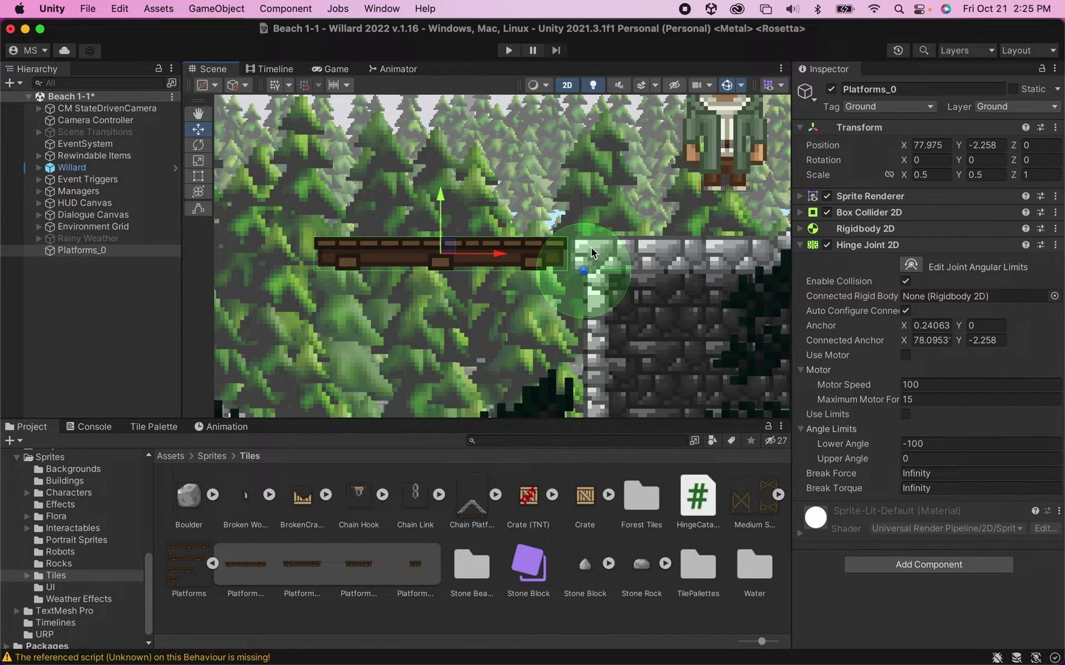
pyautogui.click(801, 212)
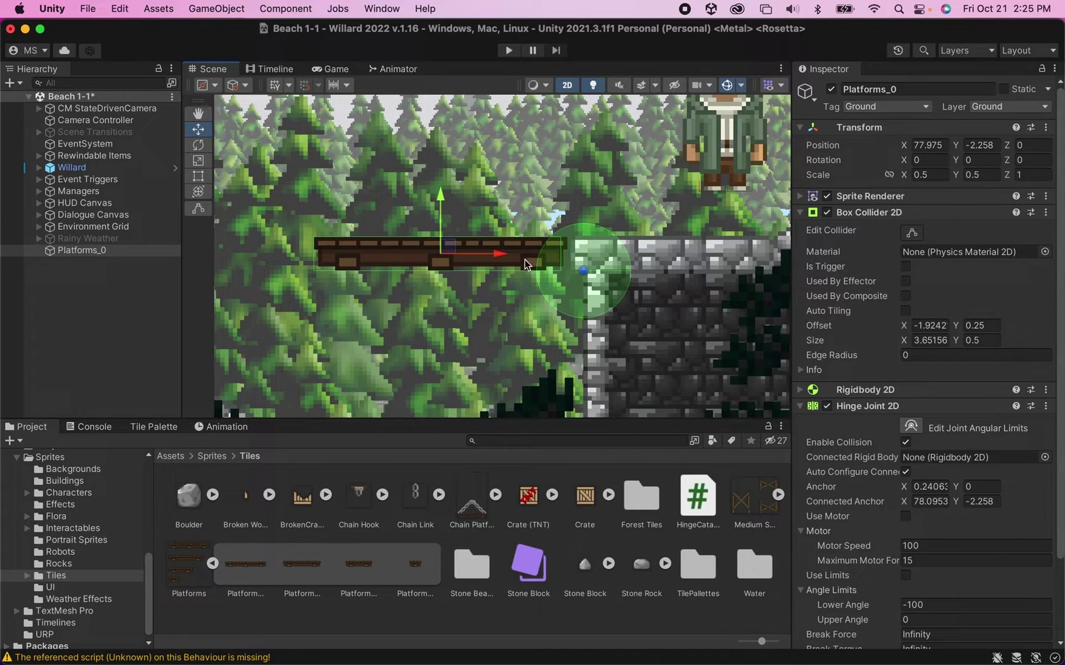
pyautogui.moveTo(500, 256); pyautogui.dragTo(501, 255)
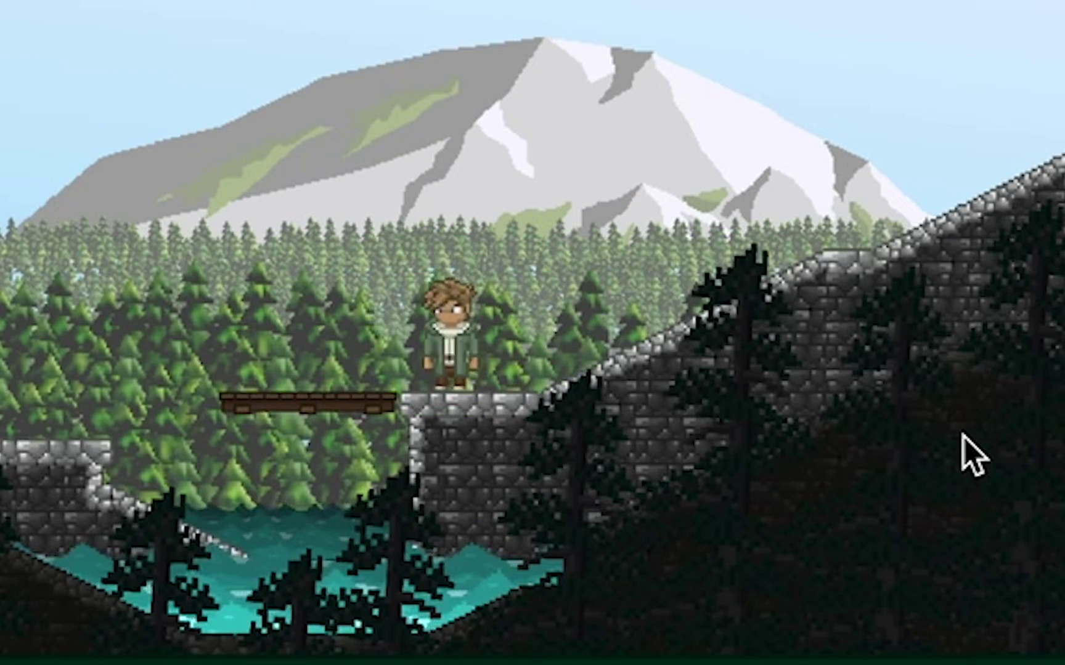
# Play-test the offset hinge by jumping the character repeatedly over the platform, finishing on the lower ledge.
pyautogui.press('space')
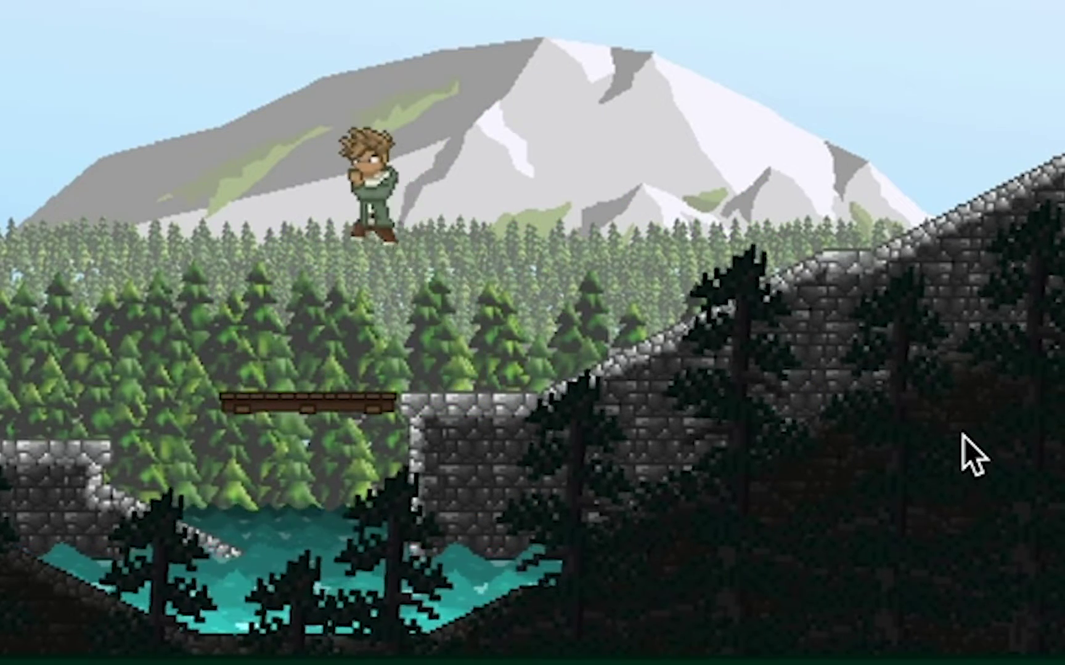
pyautogui.press('a')
pyautogui.press('space')
pyautogui.press('d')
pyautogui.press('a')
pyautogui.press('d')
pyautogui.press('space')
pyautogui.press('space')
pyautogui.press('d')
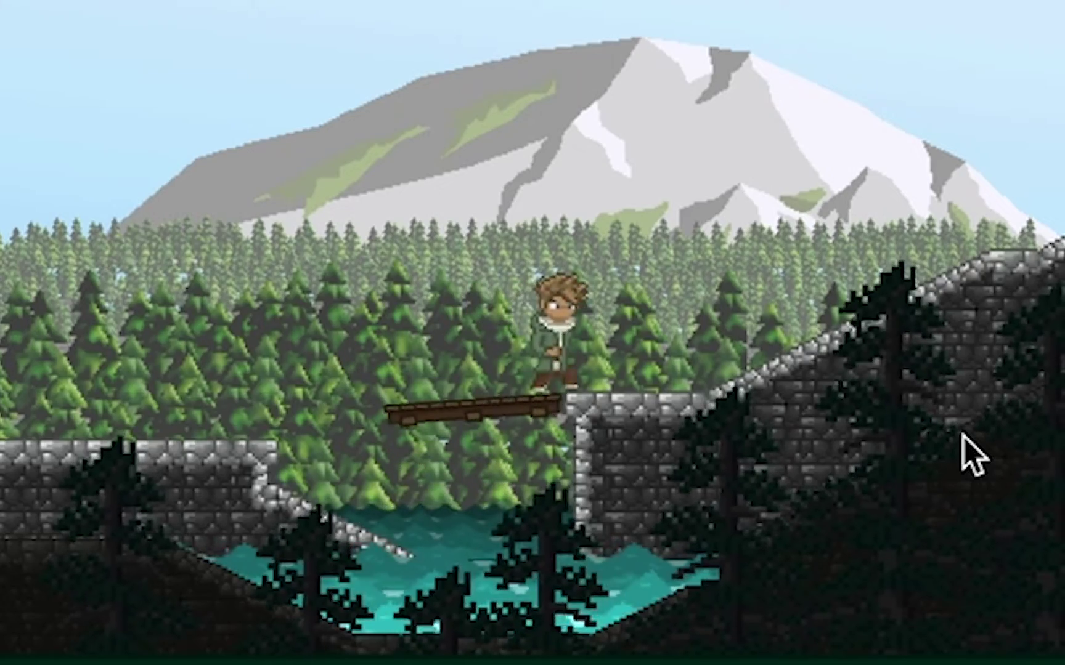
pyautogui.press('a')
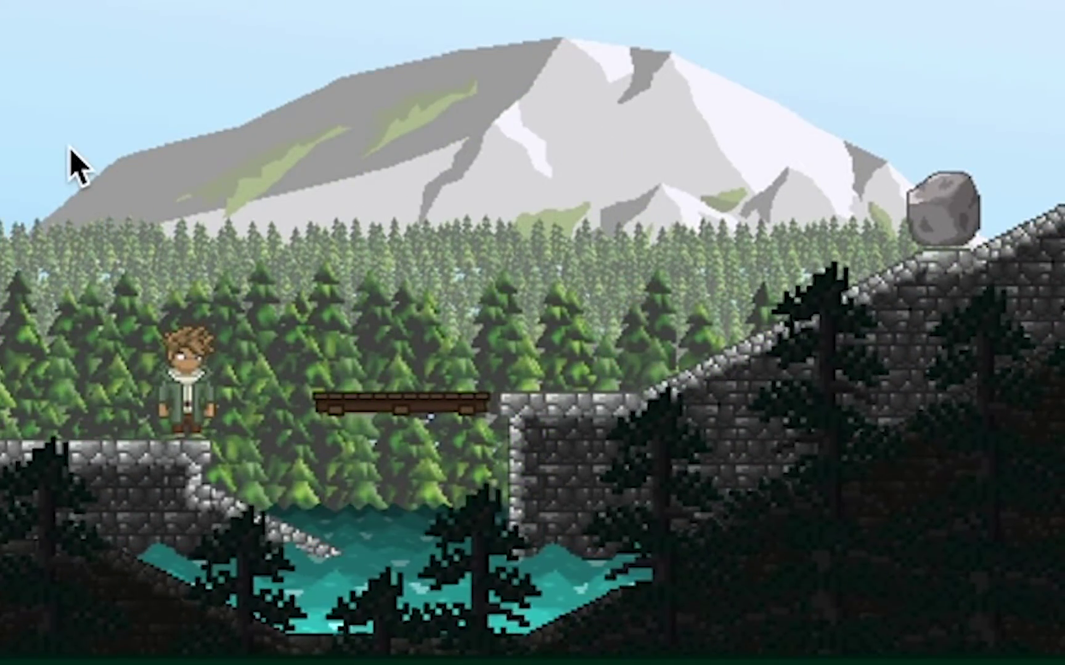
# Jump the character from the lower ledge across the platform to the stone slope, and walk back onto the platform.
pyautogui.press('space')
pyautogui.press('d')
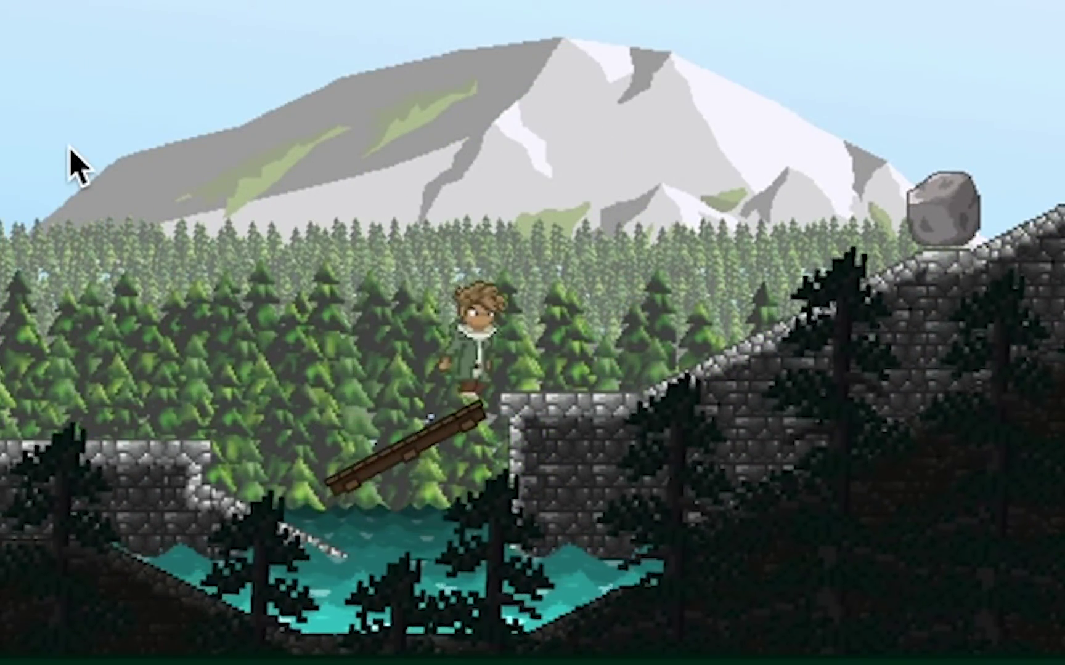
pyautogui.press('space')
pyautogui.press('d')
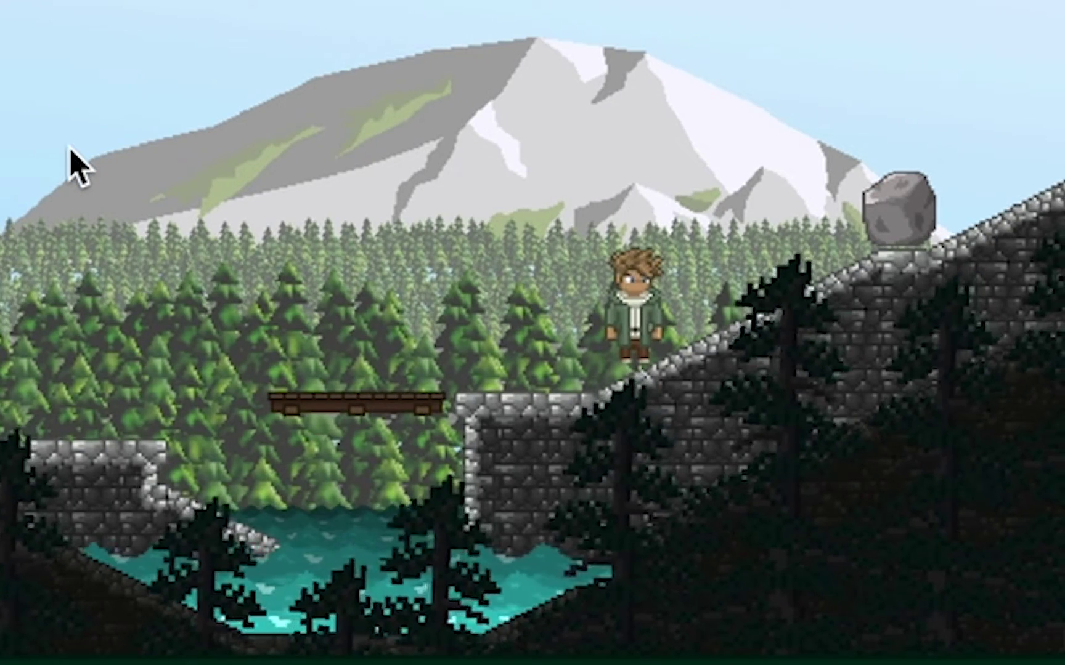
pyautogui.press('a')
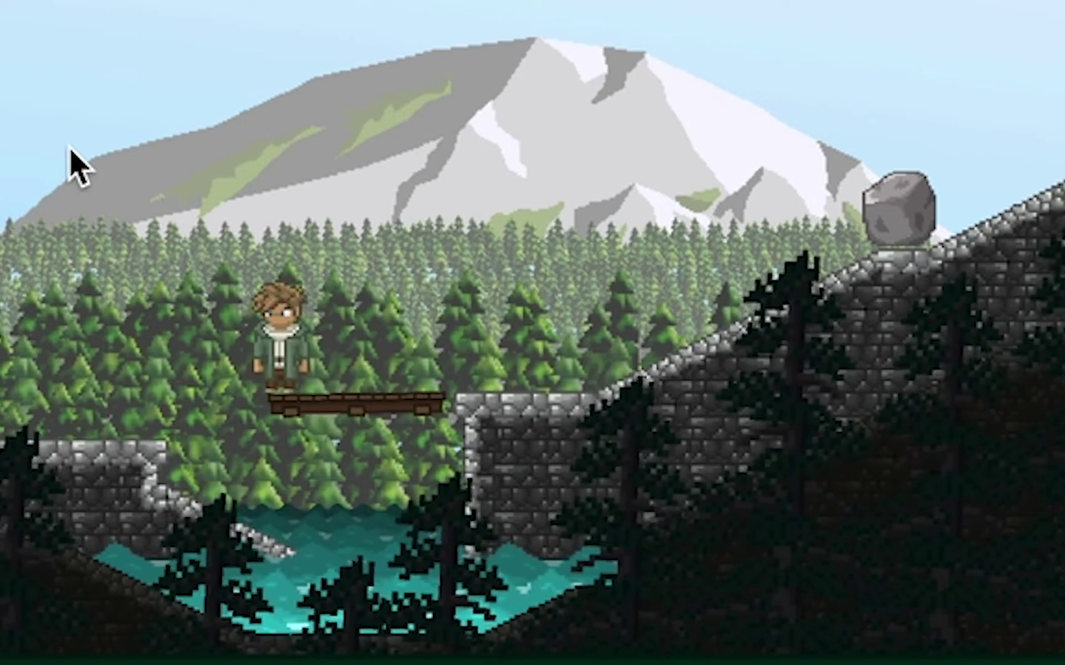
pyautogui.press('space')
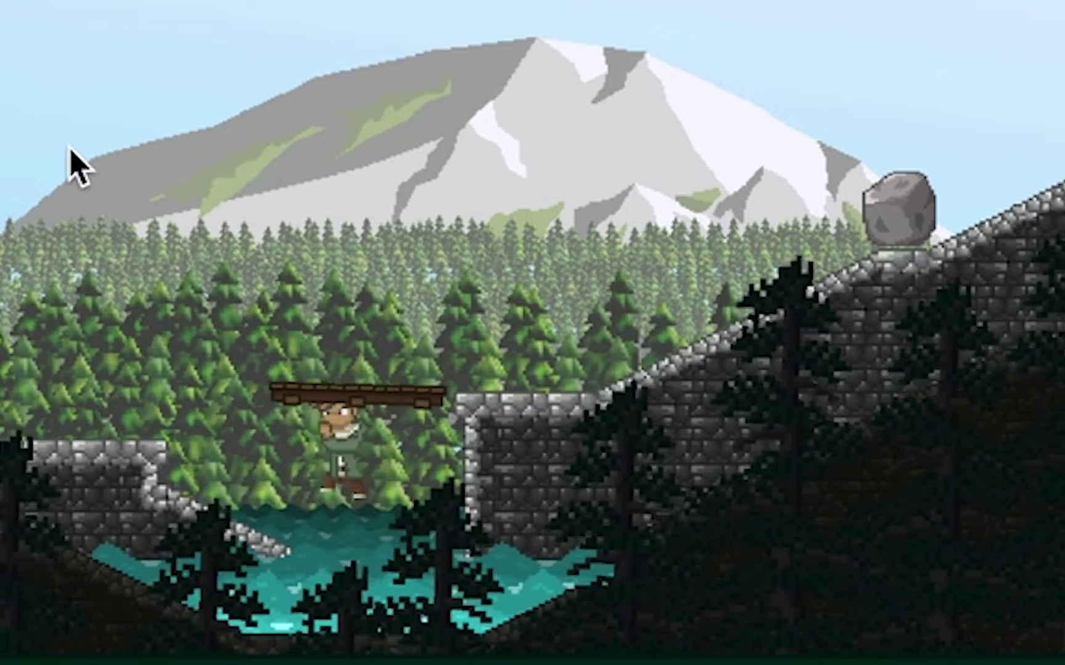
# Jump the character against the platform from below, land on top of it, and walk off onto the slope.
pyautogui.press('a')
pyautogui.press('space')
pyautogui.press('d')
pyautogui.press('space')
pyautogui.press('space')
pyautogui.press('a')
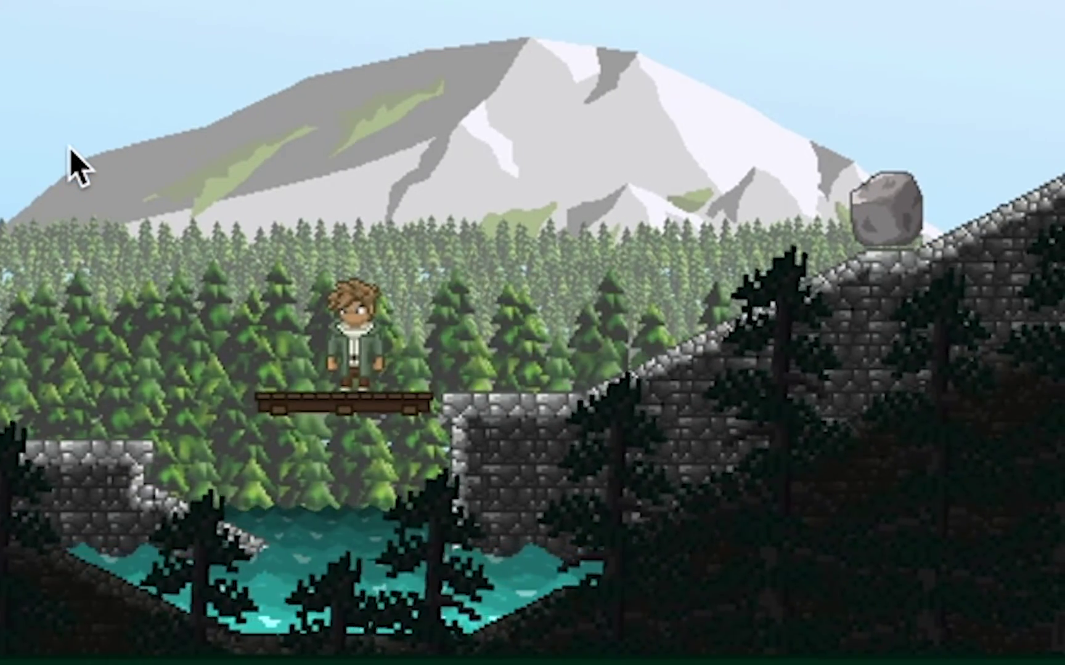
pyautogui.press('d')
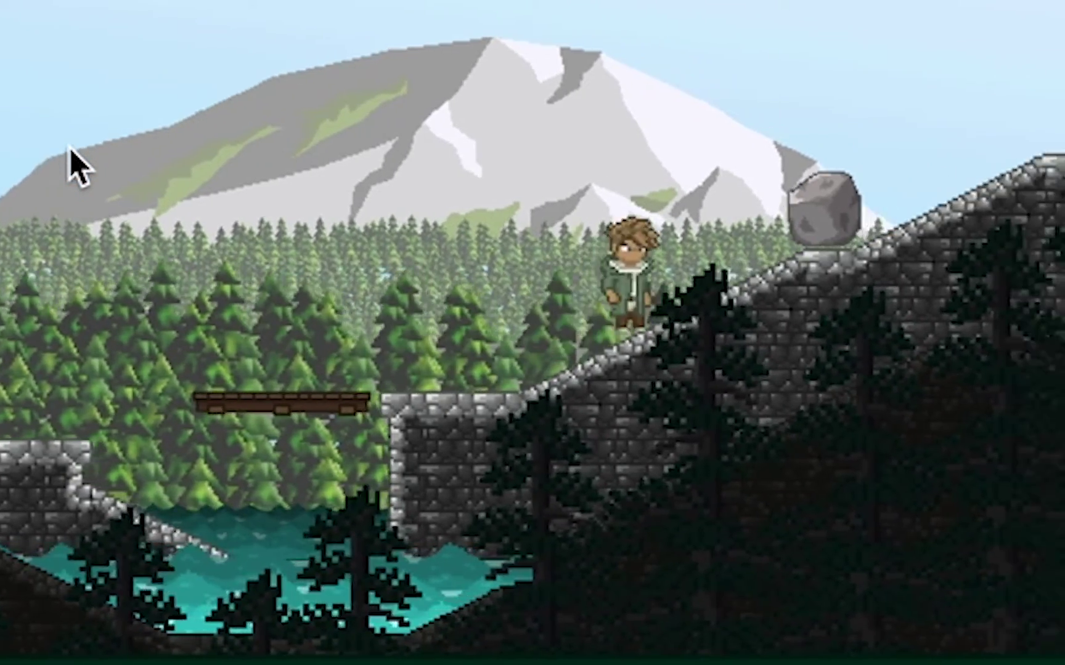
# Jump over the boulder and roll it down the slope onto the platform to test the hinge under its weight.
pyautogui.press('space')
pyautogui.press('k')
pyautogui.press('a')
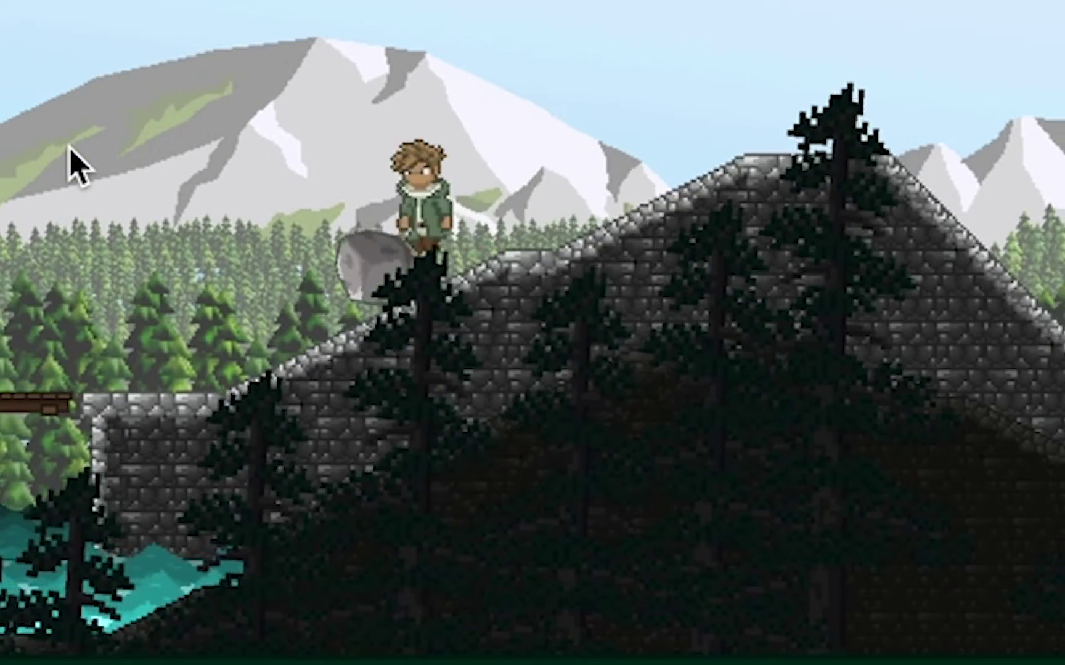
pyautogui.press('k')
pyautogui.press('a')
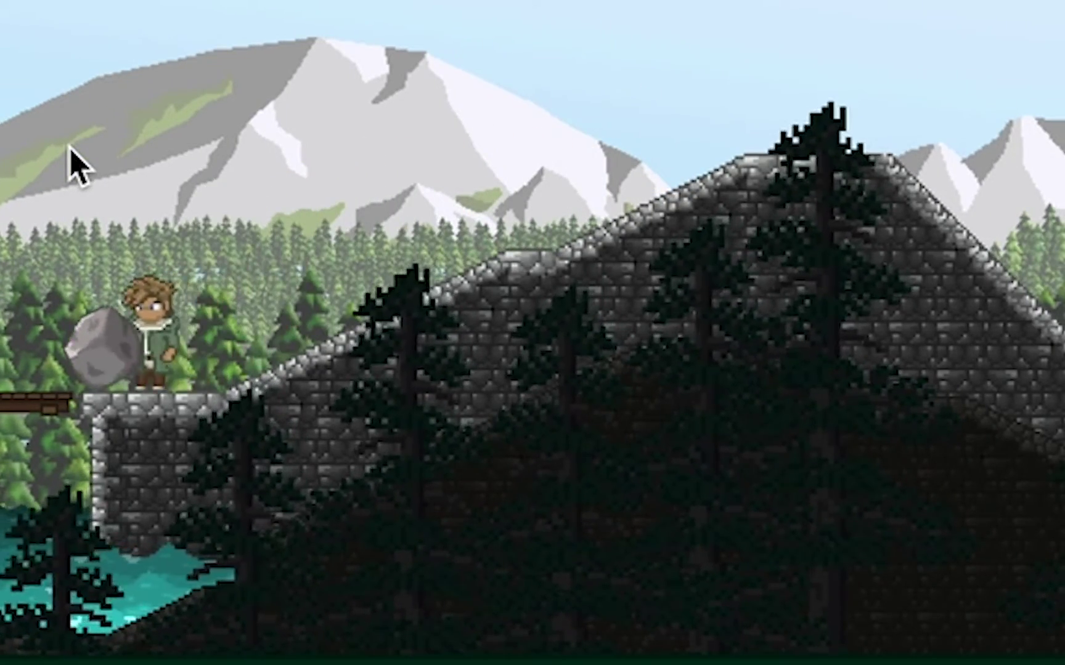
pyautogui.press('a')
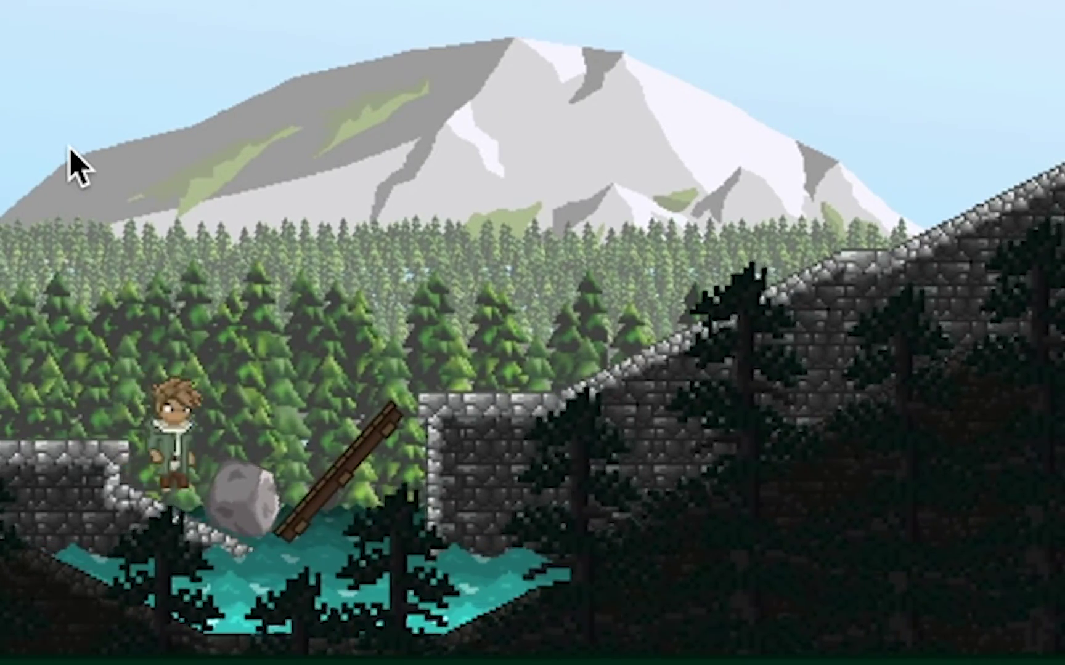
# Move the character to the lower ledge, up the far slope and back toward the platform with the boulder beside it.
pyautogui.press('space')
pyautogui.press('a')
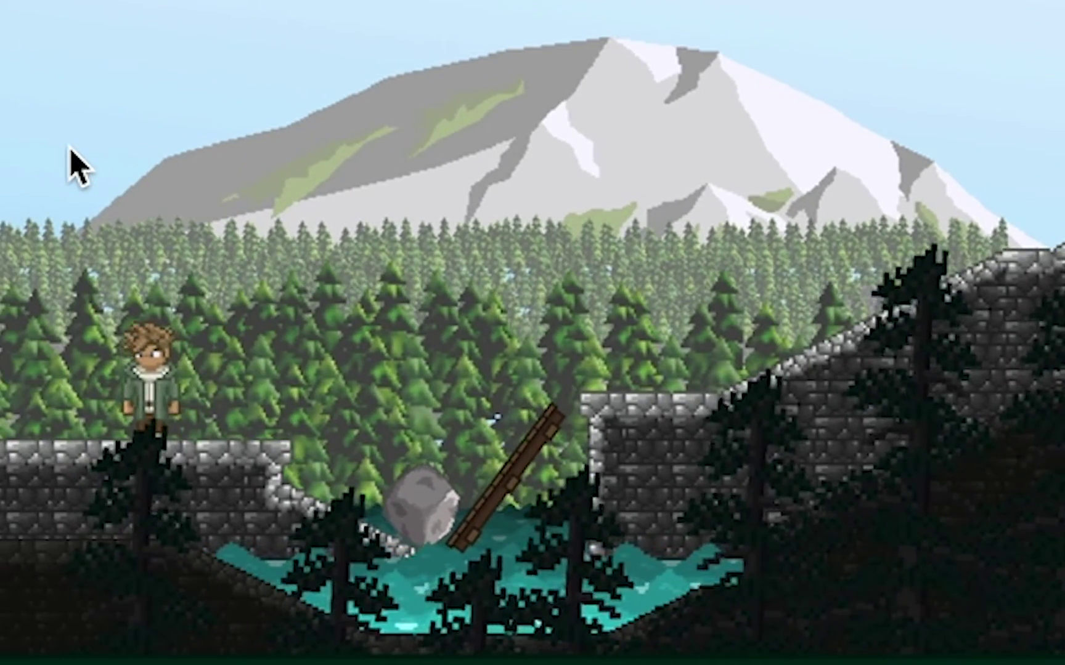
pyautogui.press('d')
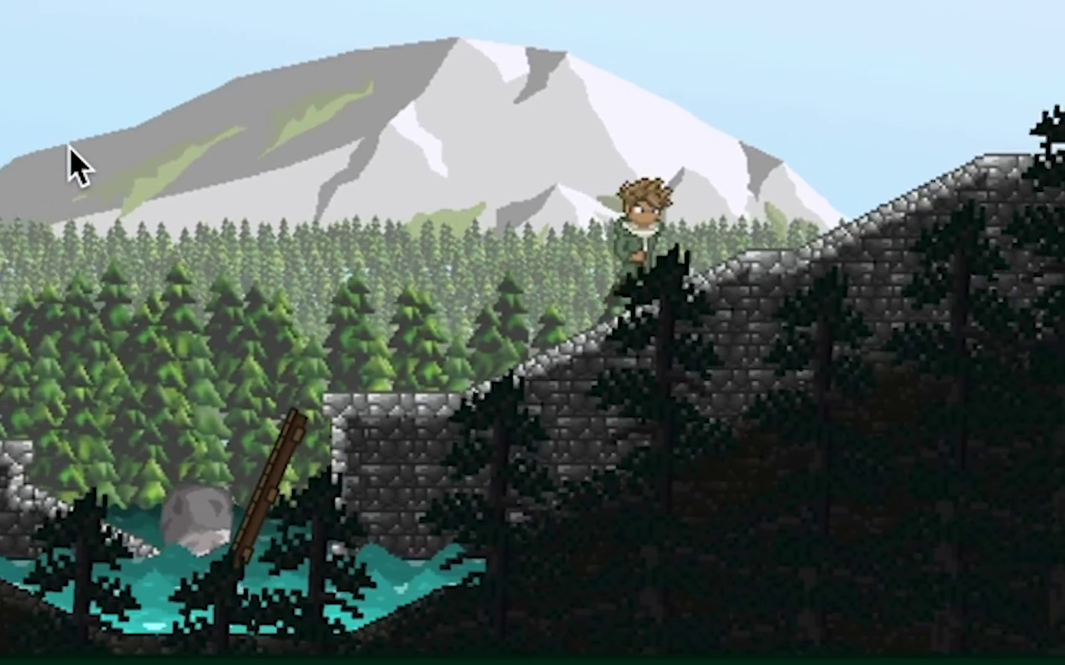
pyautogui.press('a')
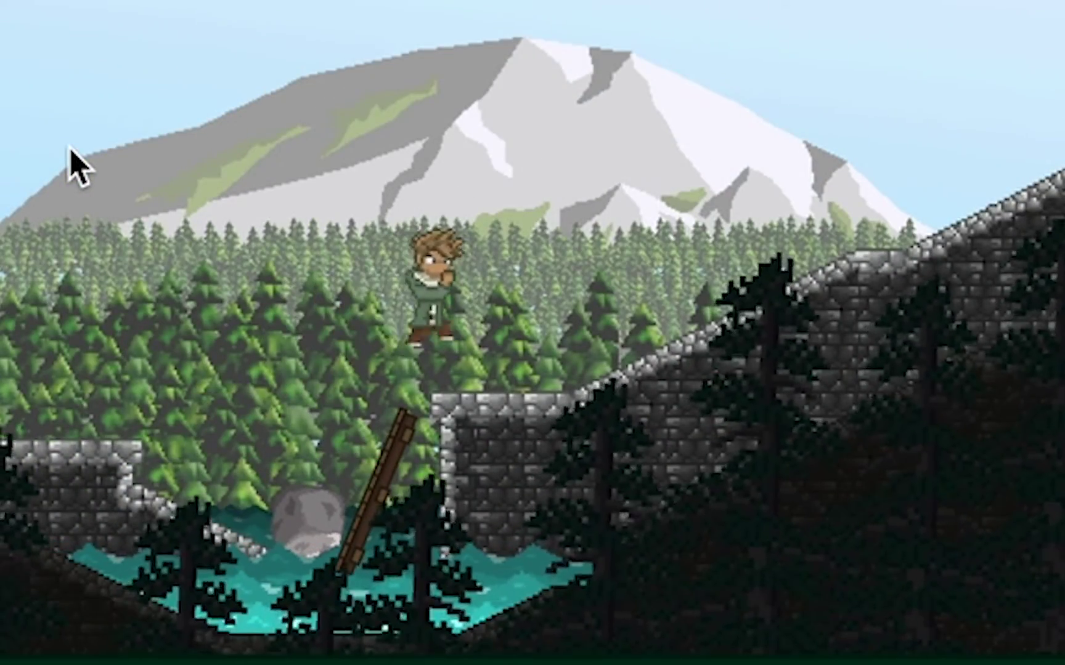
pyautogui.press('d')
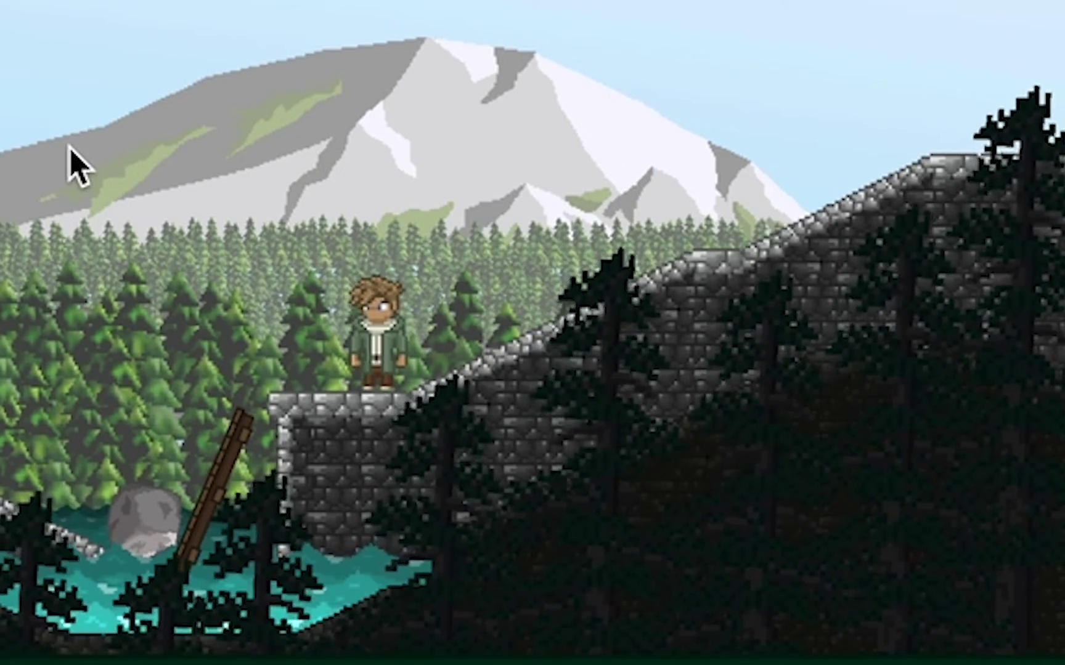
pyautogui.press('a')
pyautogui.press('space')
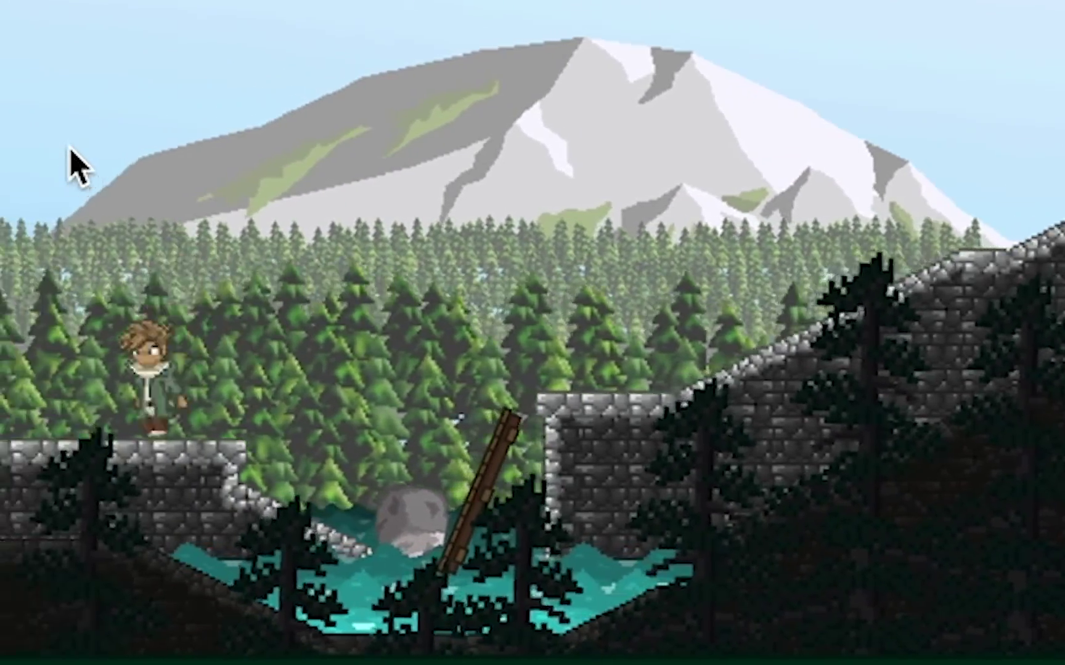
pyautogui.press('a')
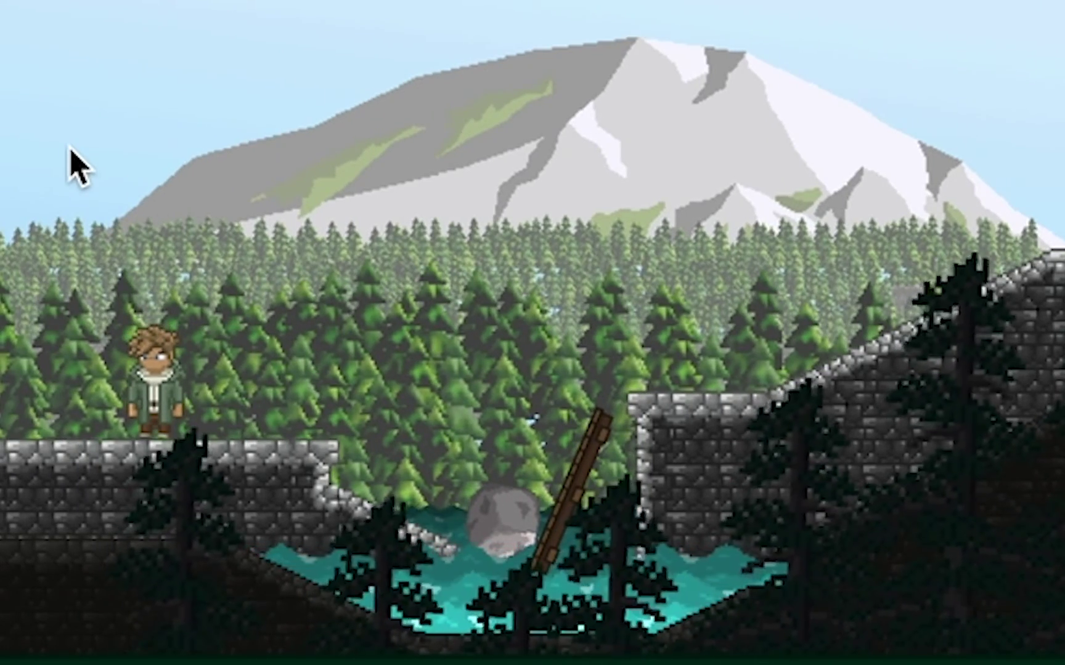
pyautogui.press('d')
pyautogui.press('space')
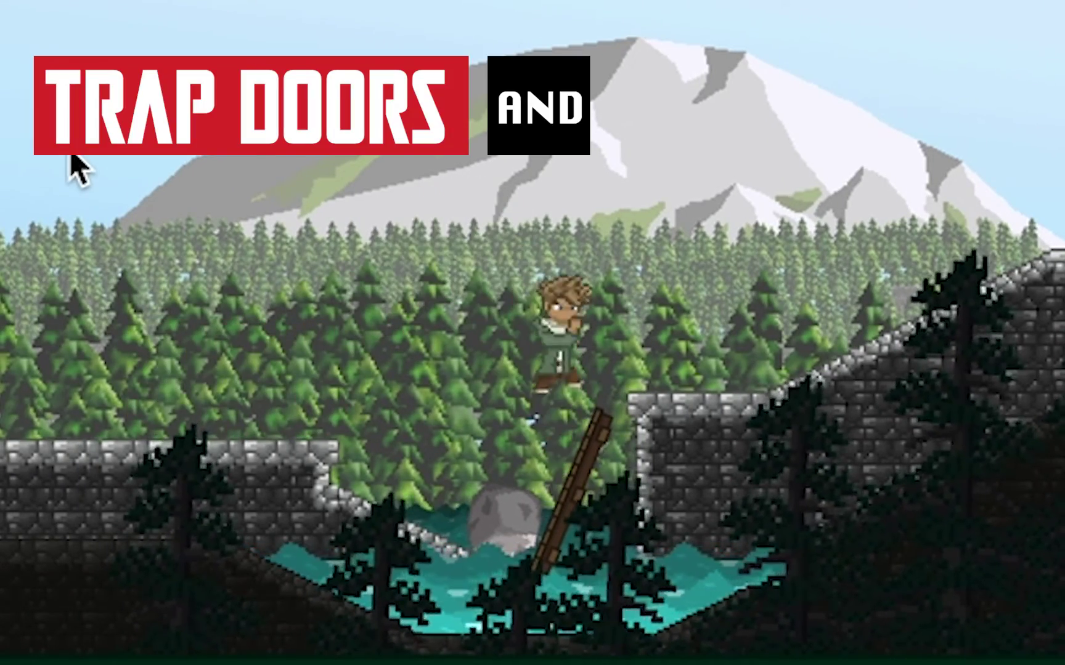
pyautogui.press('d')
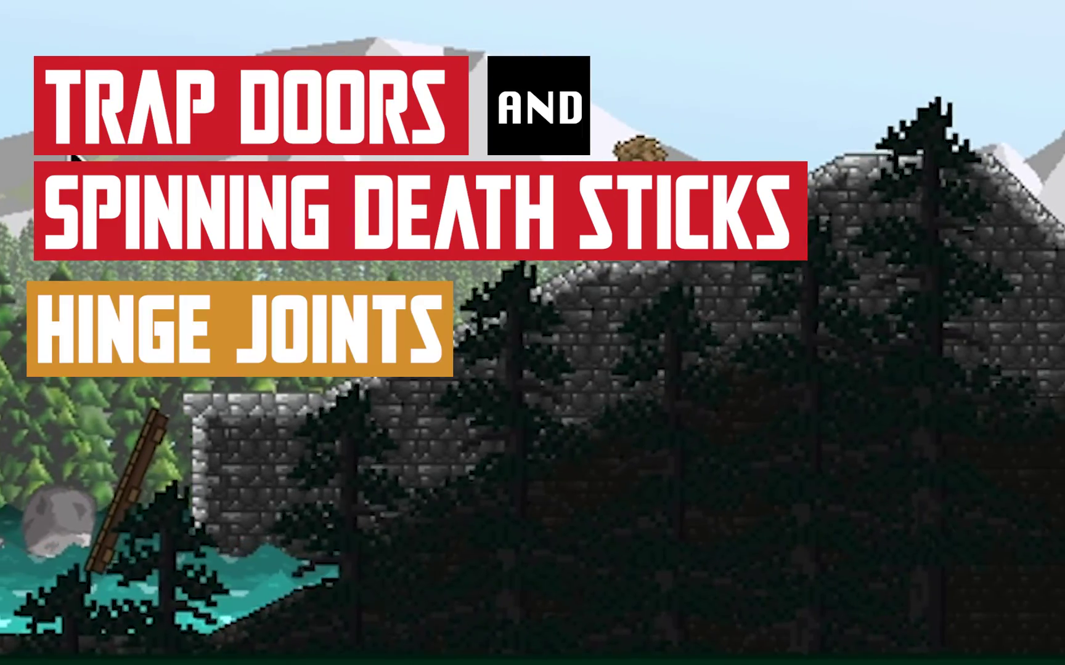
pyautogui.press('d')
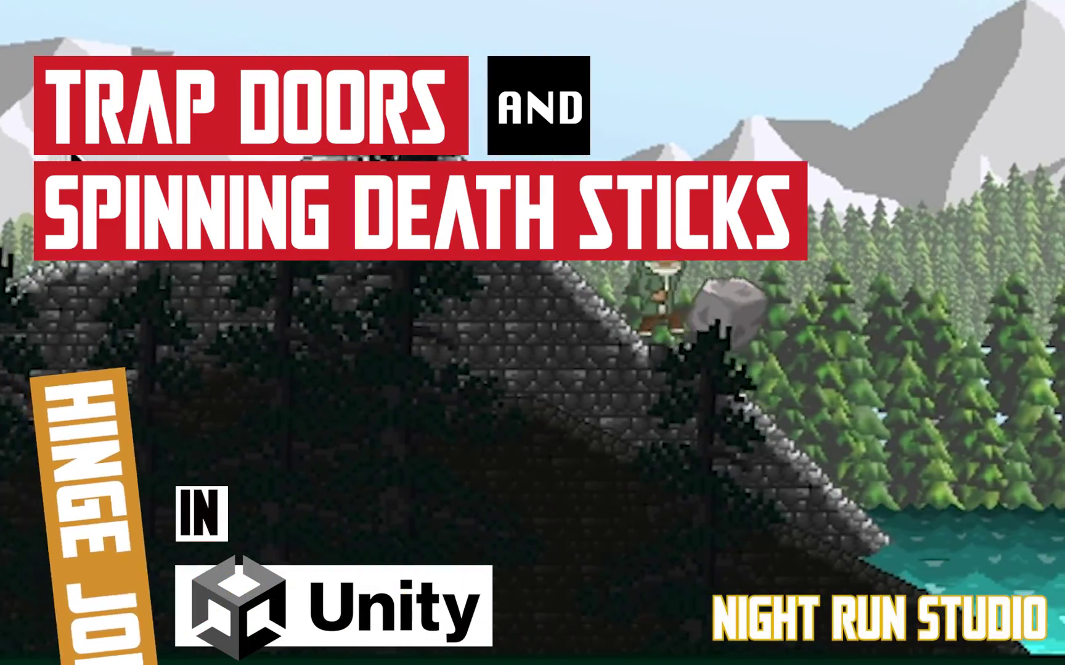